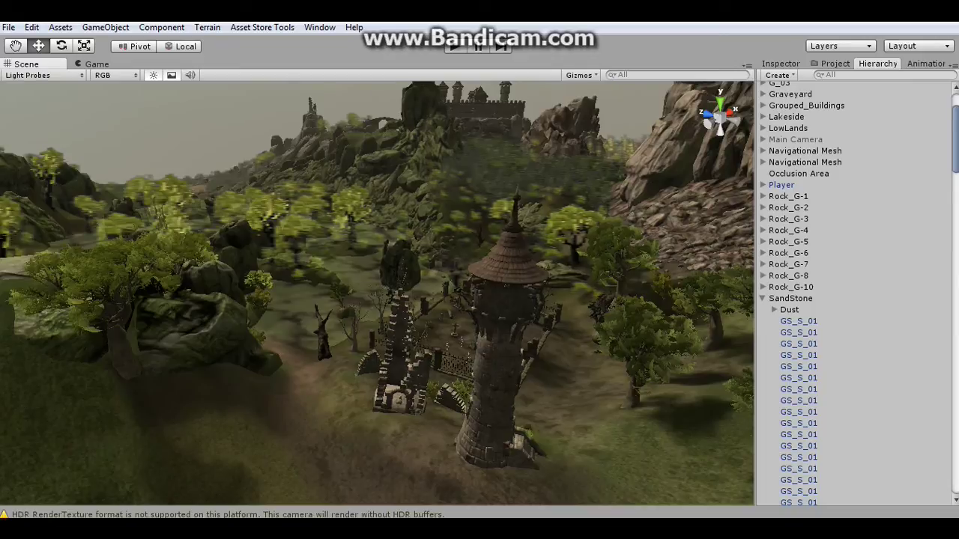
- Orbit the Scene view over the landscape to take in the hills and castle
alt+drag(419, 300, 303, 272)
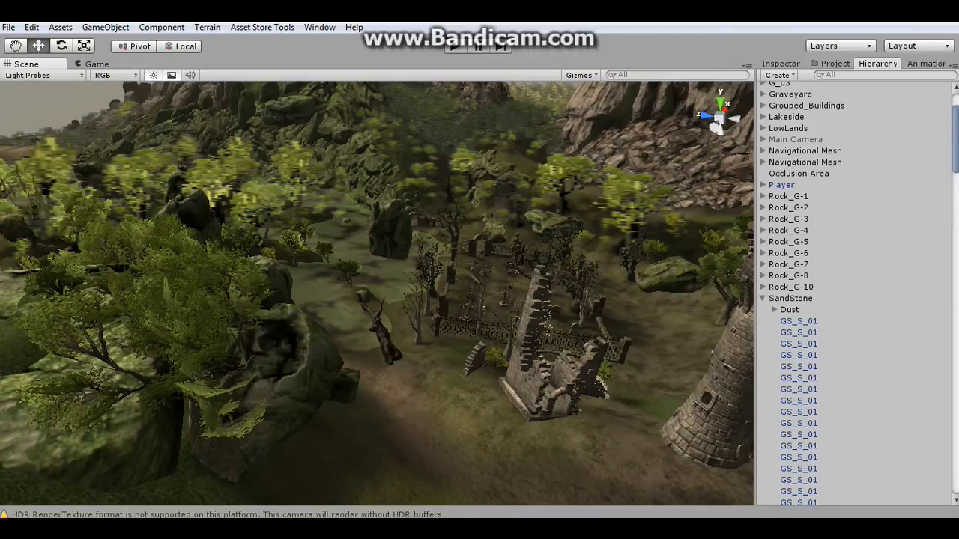
alt+drag(303, 272, 294, 269)
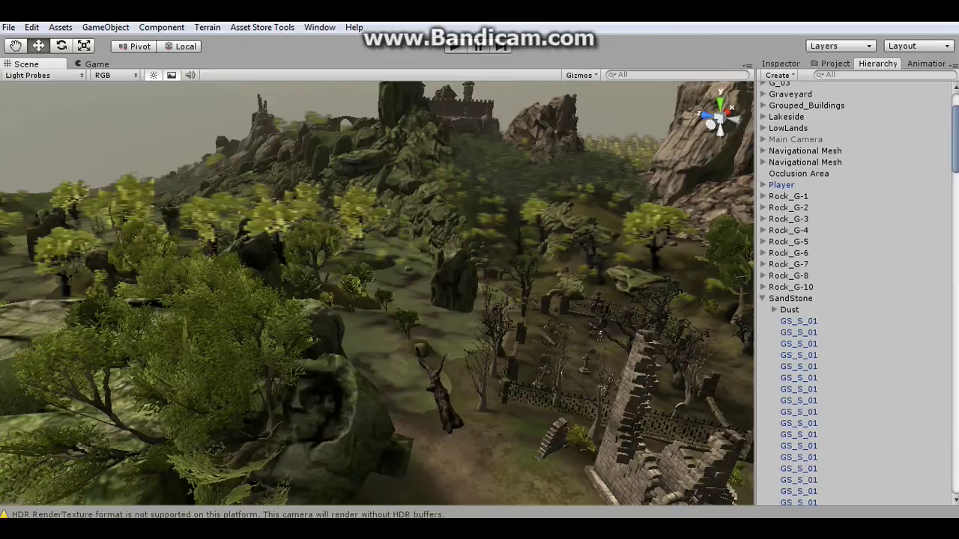
alt+drag(293, 269, 289, 251)
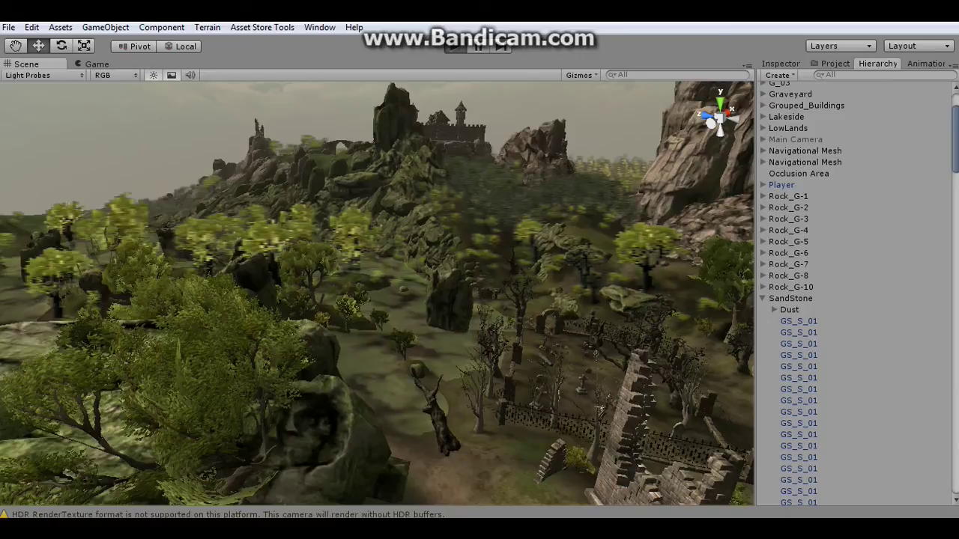
- Toggle Play mode with Ctrl+P for the landscape scene
key(ctrl+p)
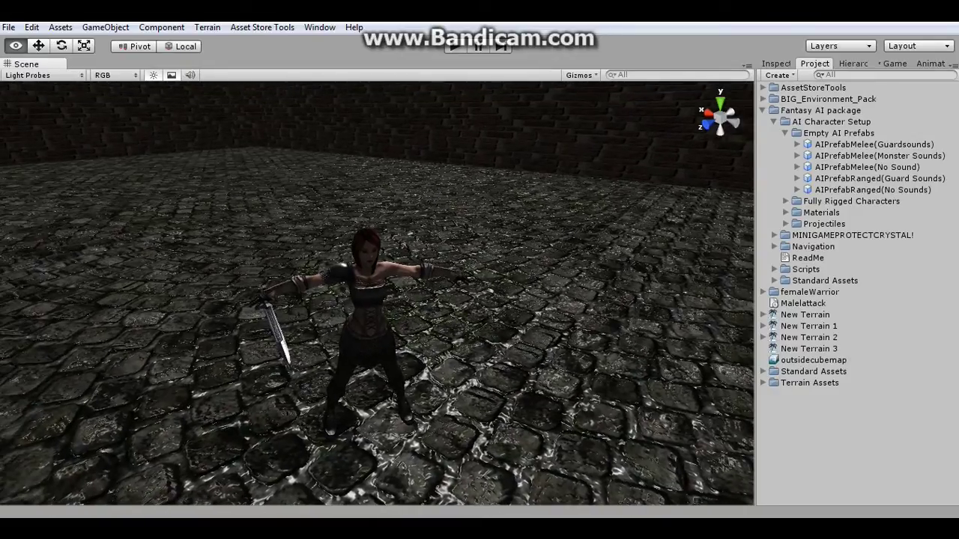
scroll(377, 292, down, 2)
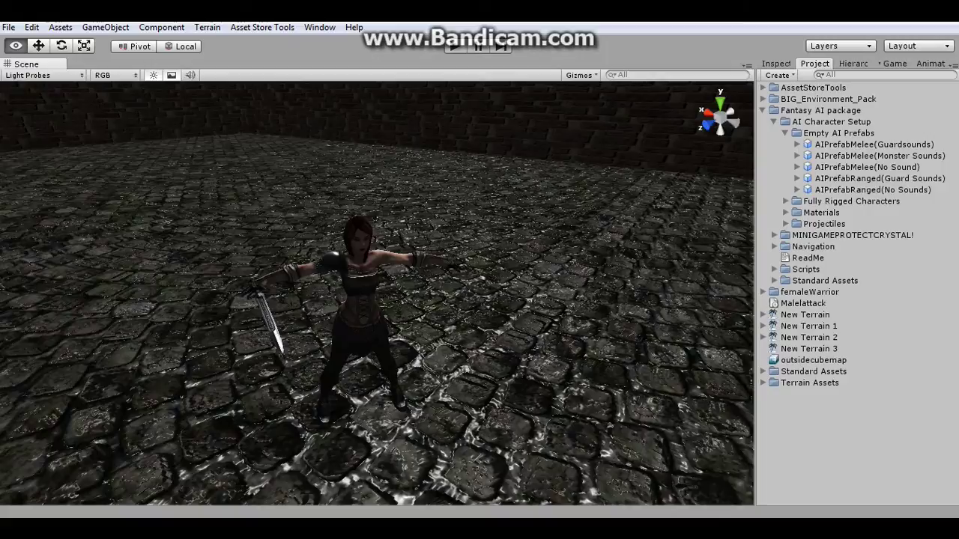
scroll(377, 307, up, 2)
scroll(378, 307, up, 2)
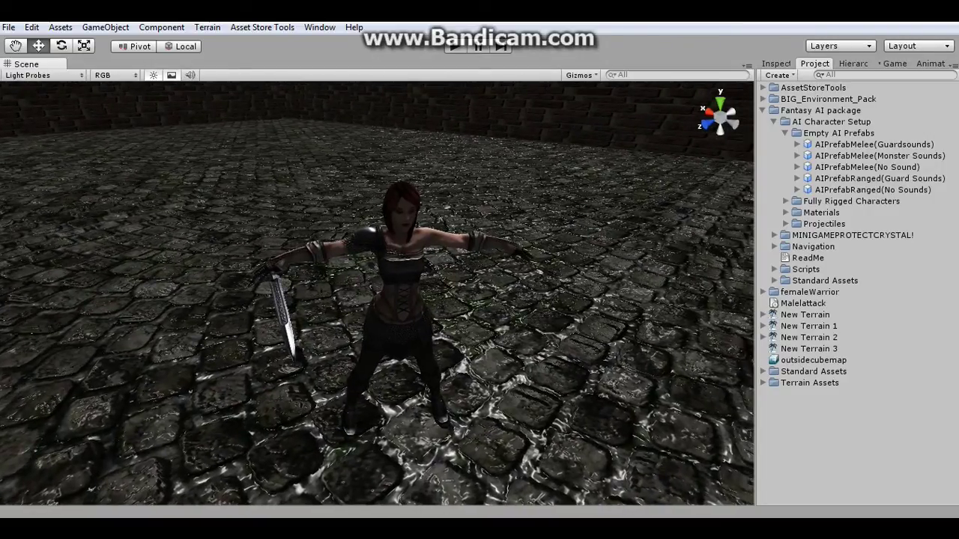
alt+drag(377, 292, 360, 285)
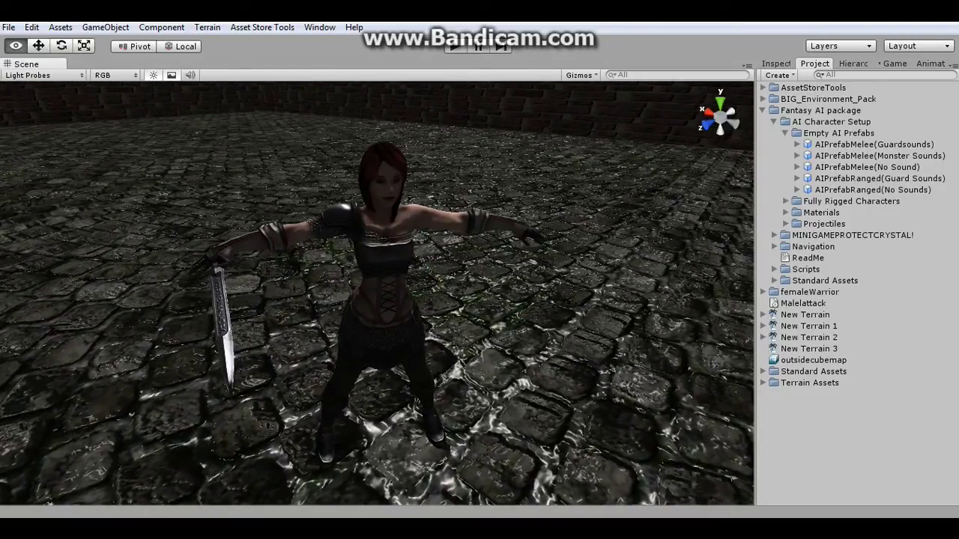
scroll(377, 292, up, 2)
scroll(378, 292, up, 2)
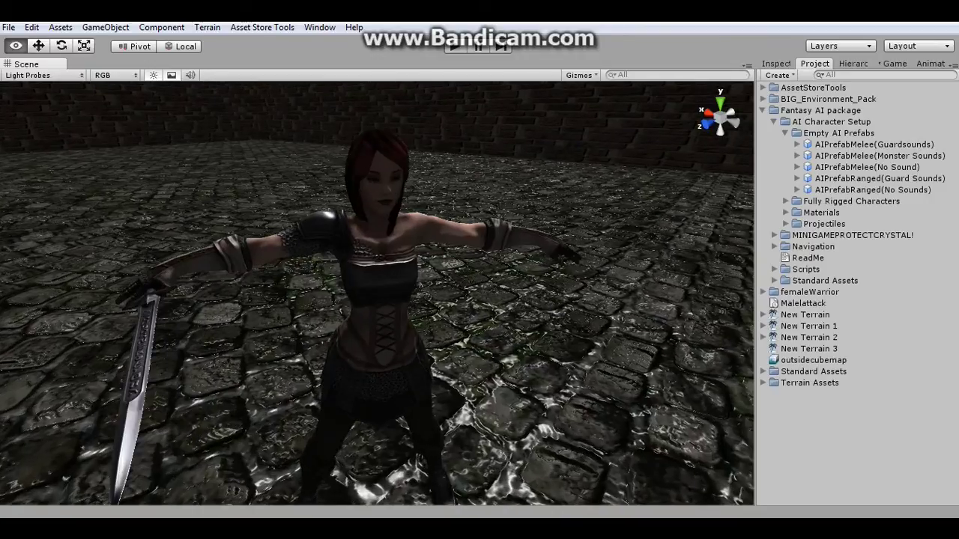
mouse_move(377, 292)
alt+mouse_down()
mouse_move(346, 281)
mouse_move(386, 292)
mouse_move(375, 289)
alt+mouse_up()
middle_drag(374, 289, 442, 294)
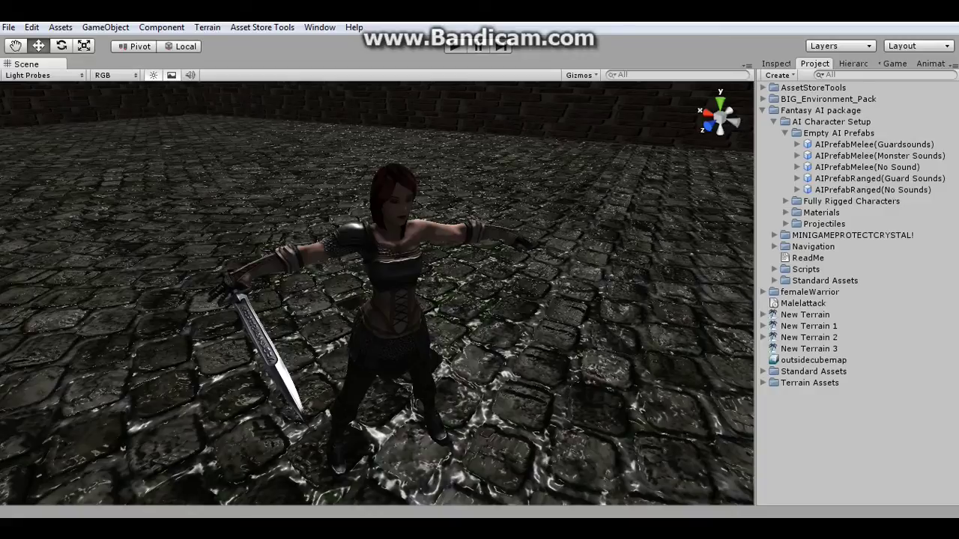
alt+drag(374, 289, 337, 285)
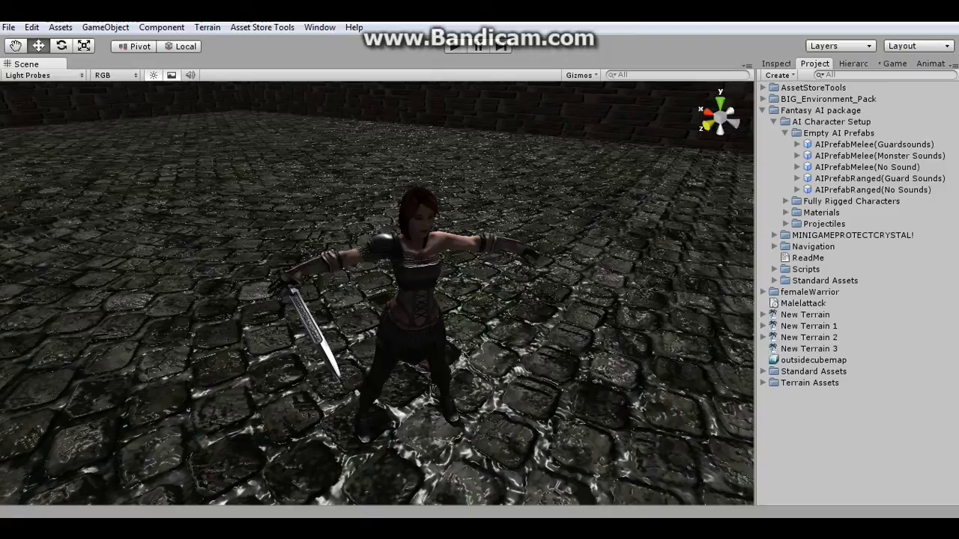
- Place AIPrefabMelee(No Sound) in the scene and raise its capsule around the female warrior
drag(866, 167, 401, 404)
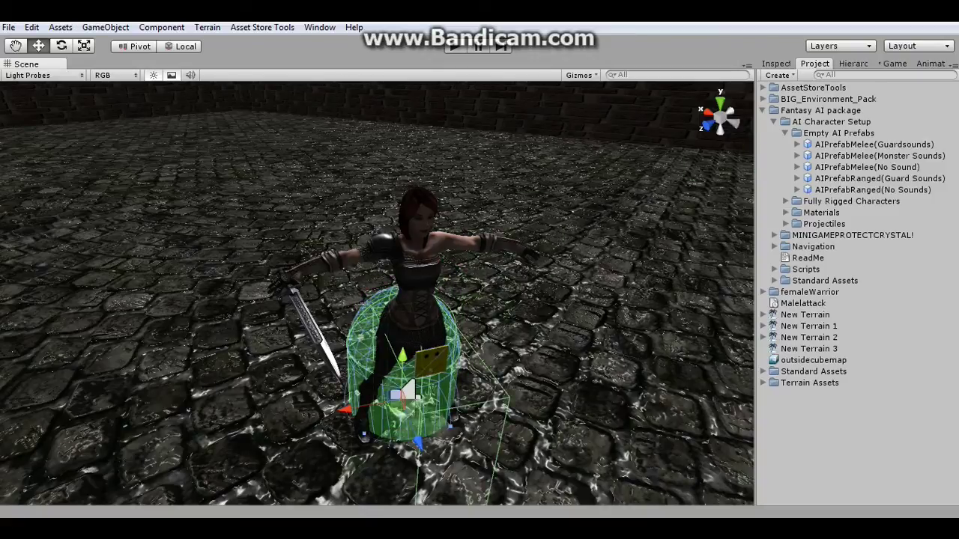
drag(402, 355, 405, 266)
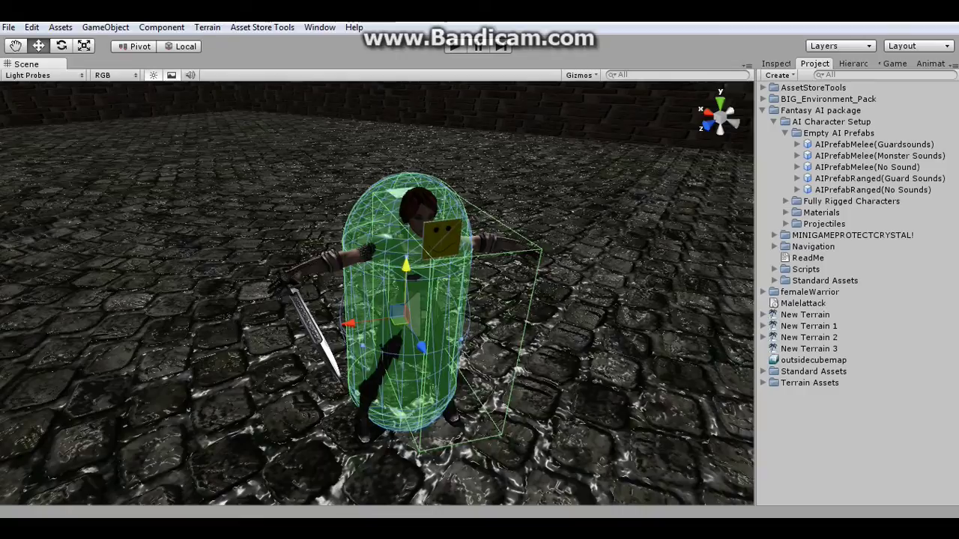
scroll(378, 292, up, 5)
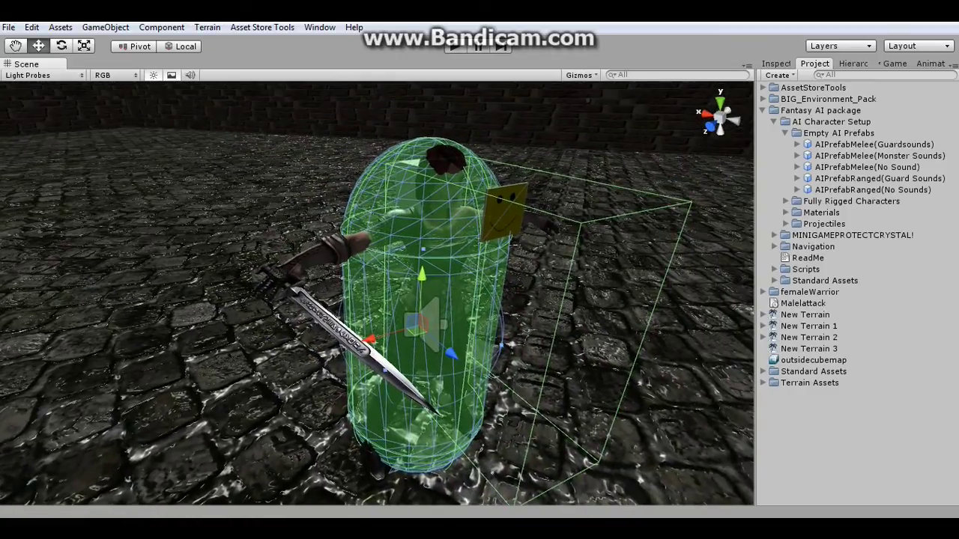
drag(451, 352, 455, 343)
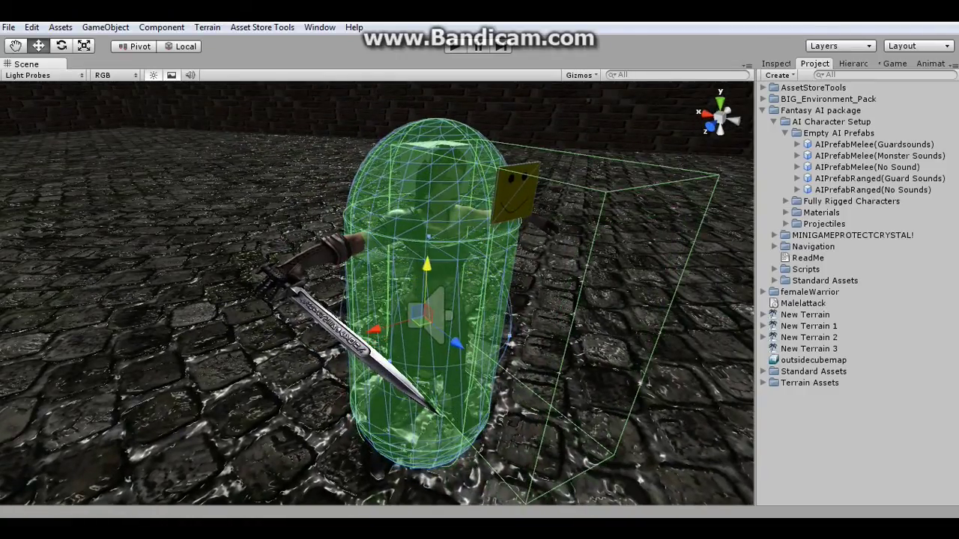
alt+drag(449, 315, 460, 288)
key(e)
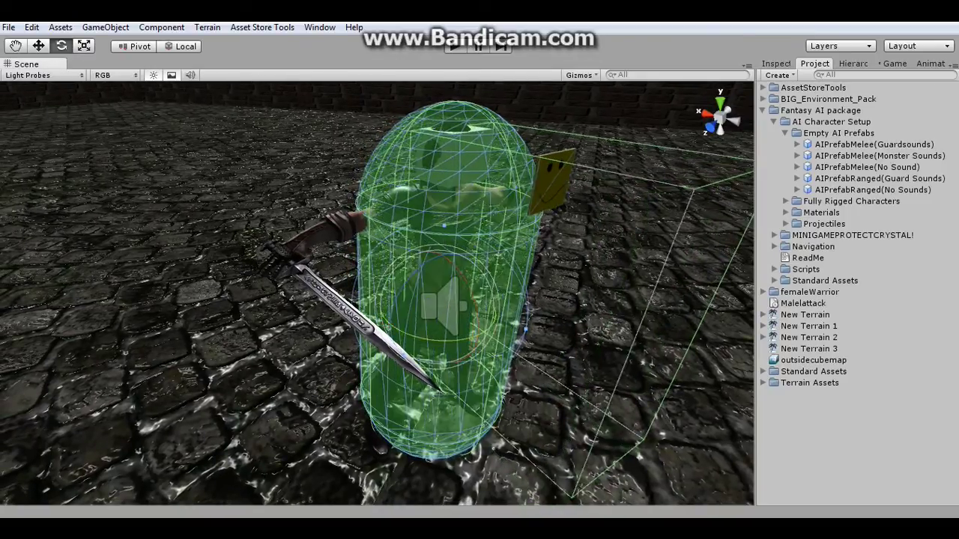
right_drag(375, 292, 390, 285)
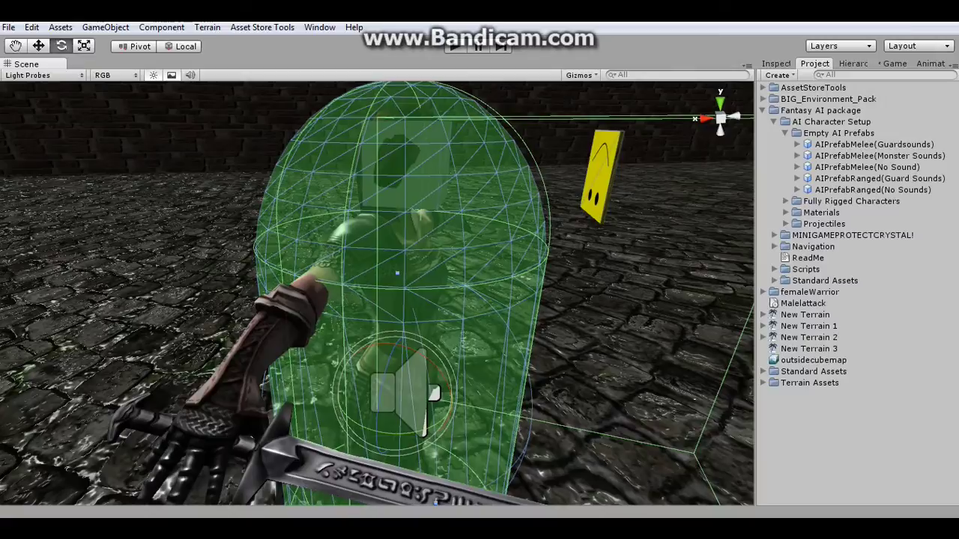
key(w)
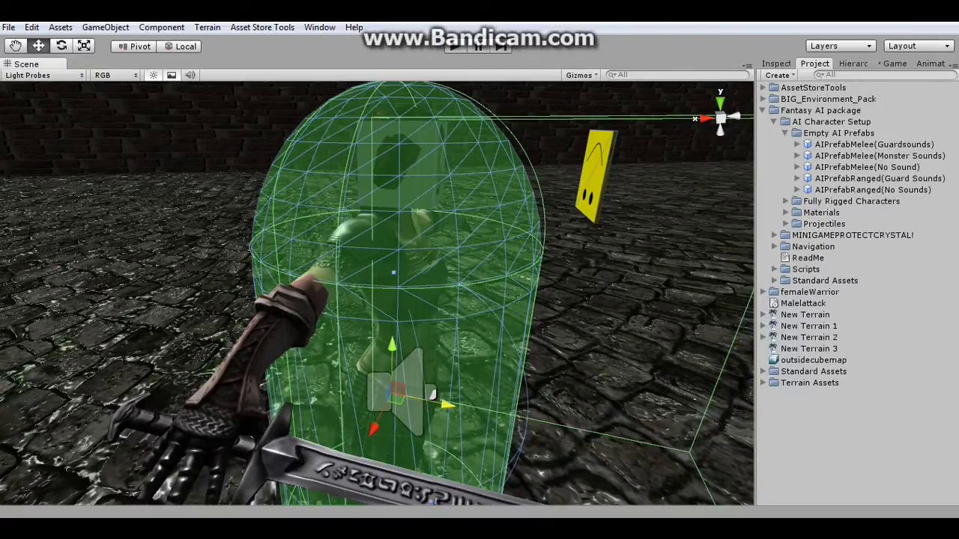
alt+drag(389, 299, 404, 344)
key(e)
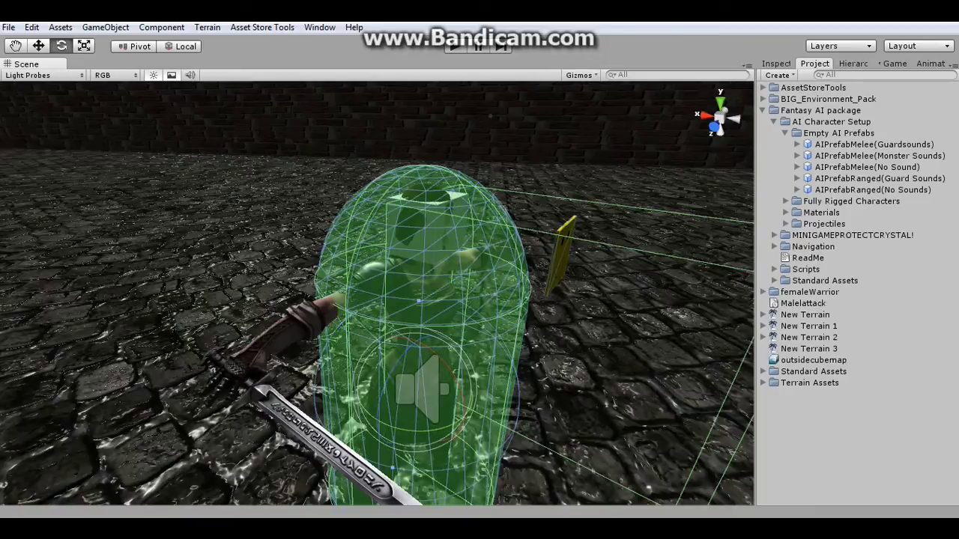
- Parent femaleWarrior under the AI prefab and nudge the capsule along Z
key(ctrl+4)
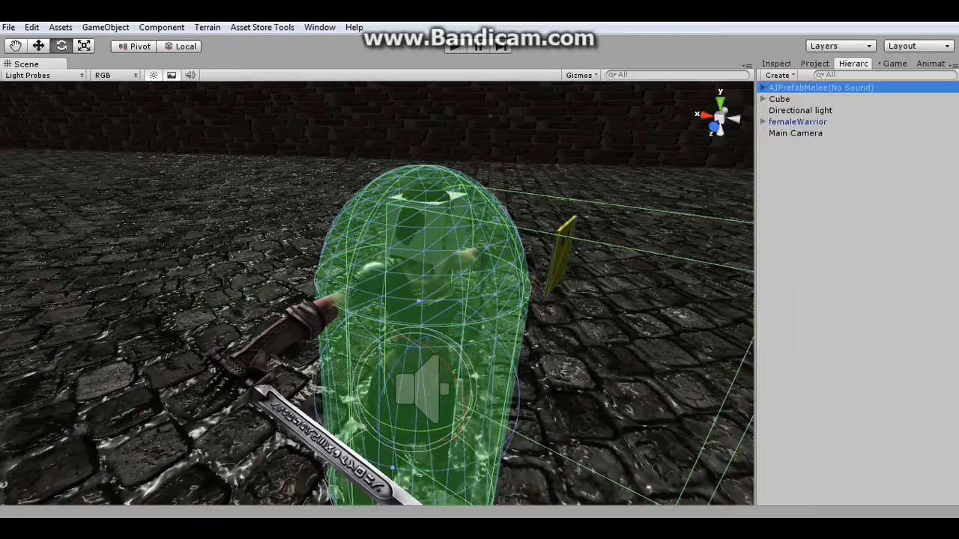
drag(797, 121, 820, 88)
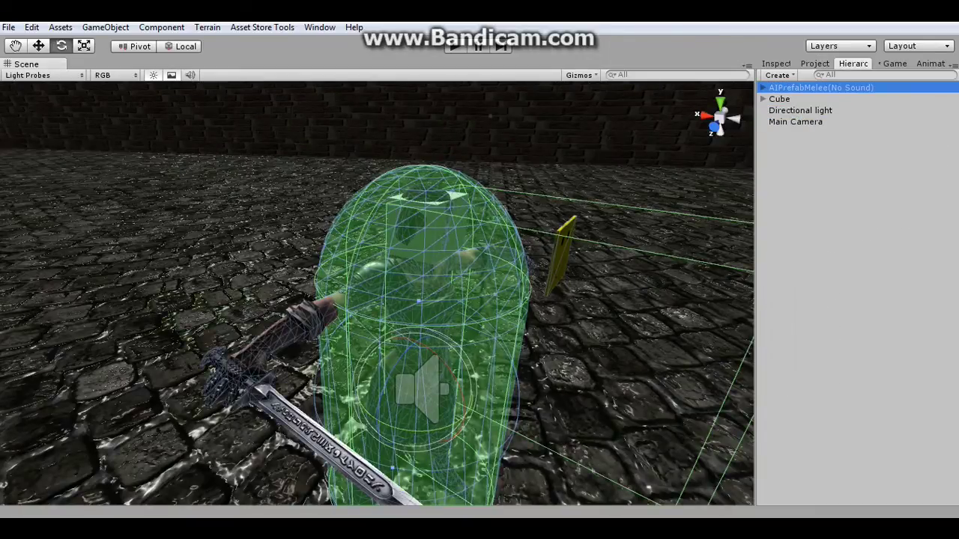
alt+drag(375, 299, 345, 299)
key(w)
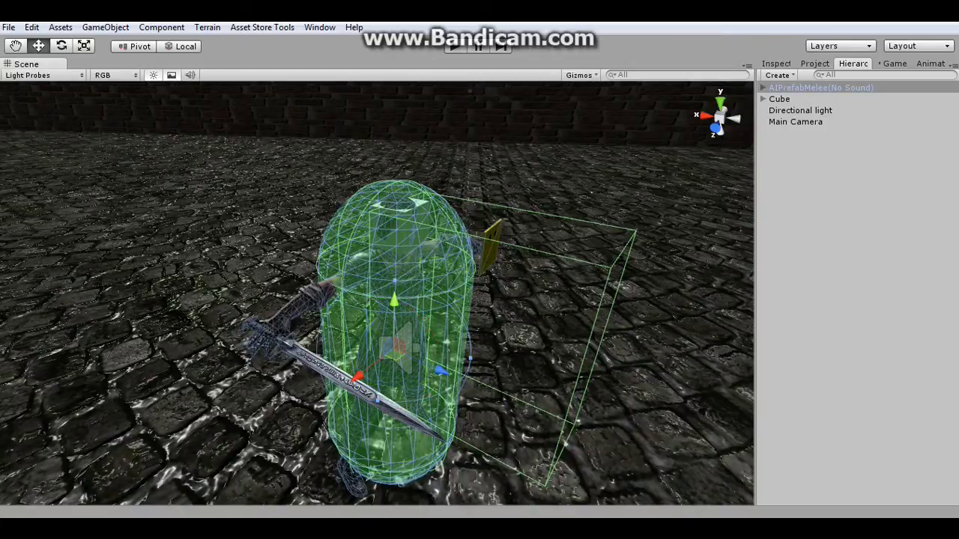
mouse_move(442, 371)
mouse_down()
mouse_move(413, 368)
mouse_move(428, 366)
mouse_up()
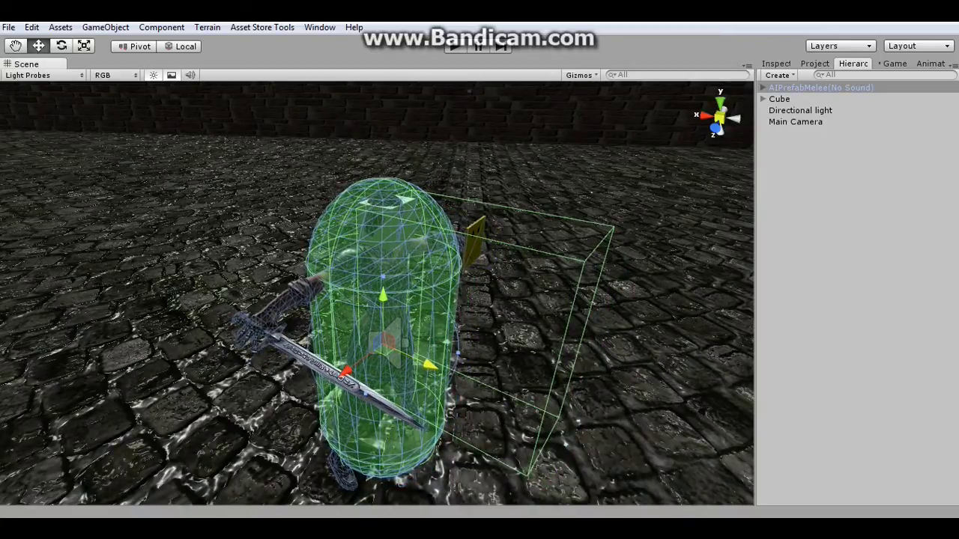
key(ctrl+3)
scroll(854, 284, down, 5)
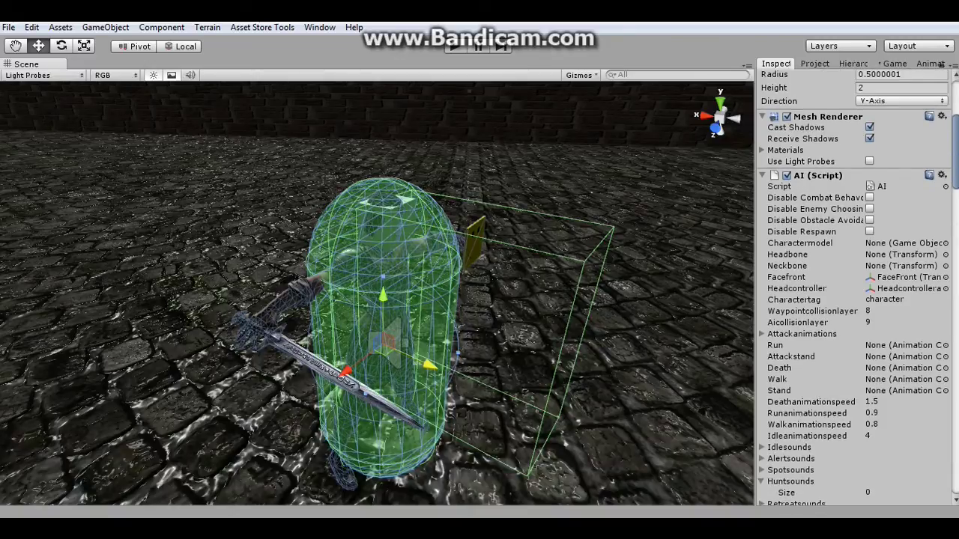
- Set the AI script's Charactermodel to femaleWarrior
click(945, 242)
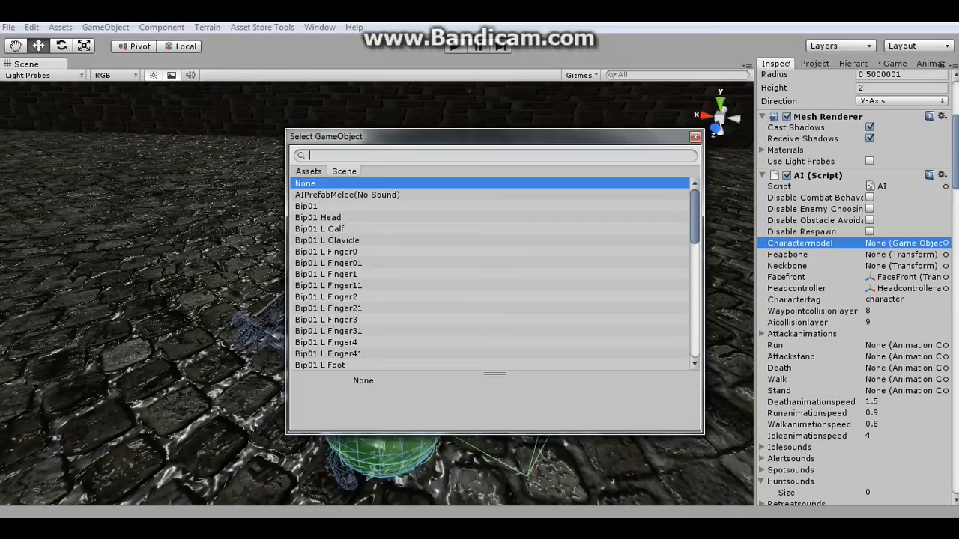
text(fem)
key(Down)
key(Down)
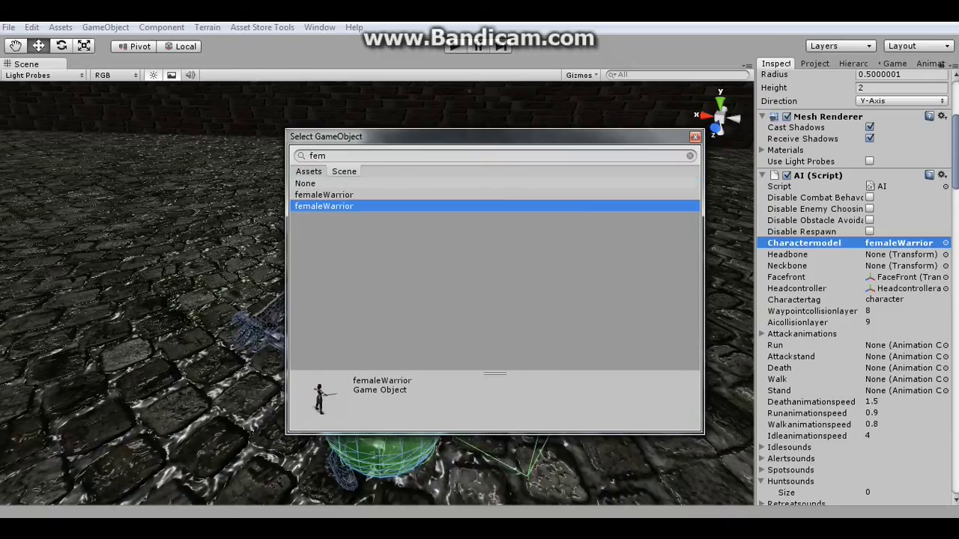
key(Return)
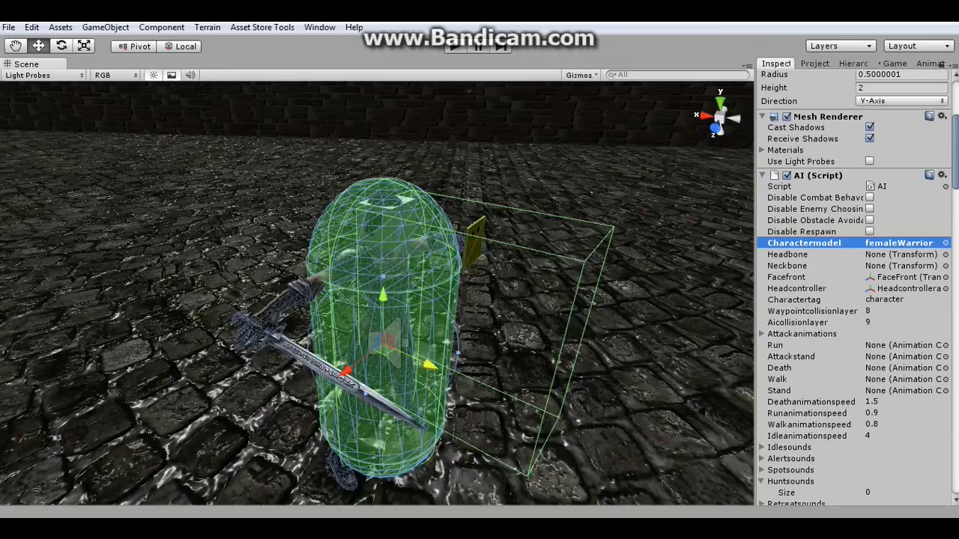
- Collapse the Huntsounds list and expand the Attackanimations list
scroll(854, 284, down, 5)
scroll(854, 284, down, 1)
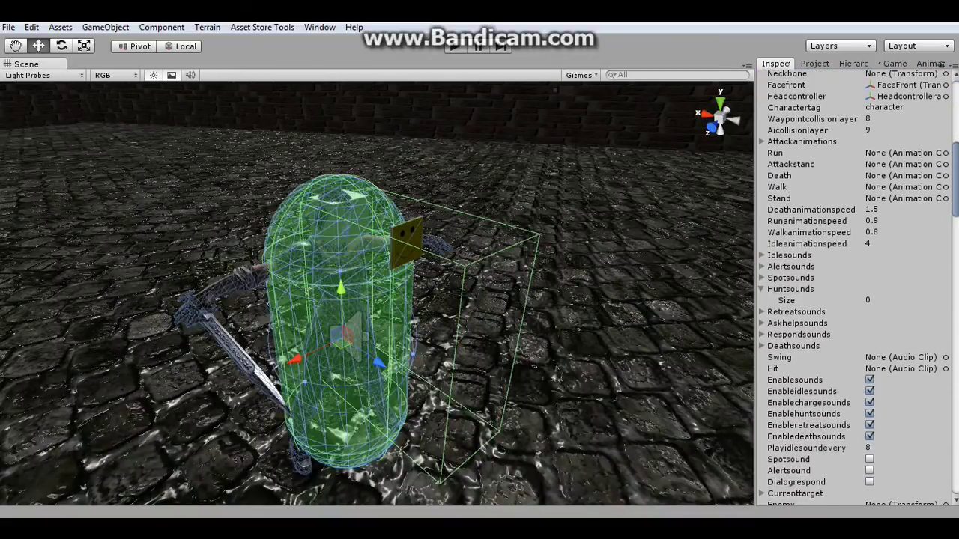
click(791, 288)
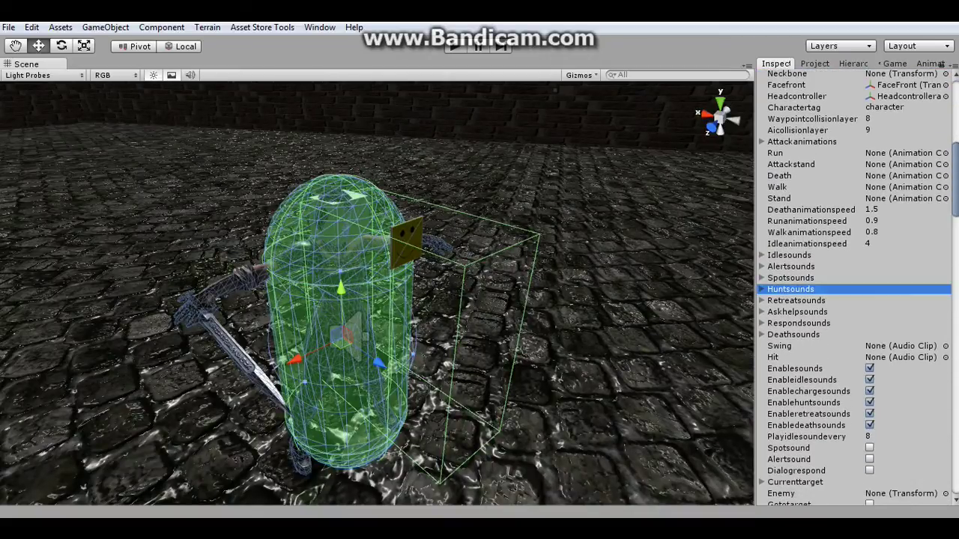
scroll(854, 285, up, 2)
scroll(853, 285, up, 1)
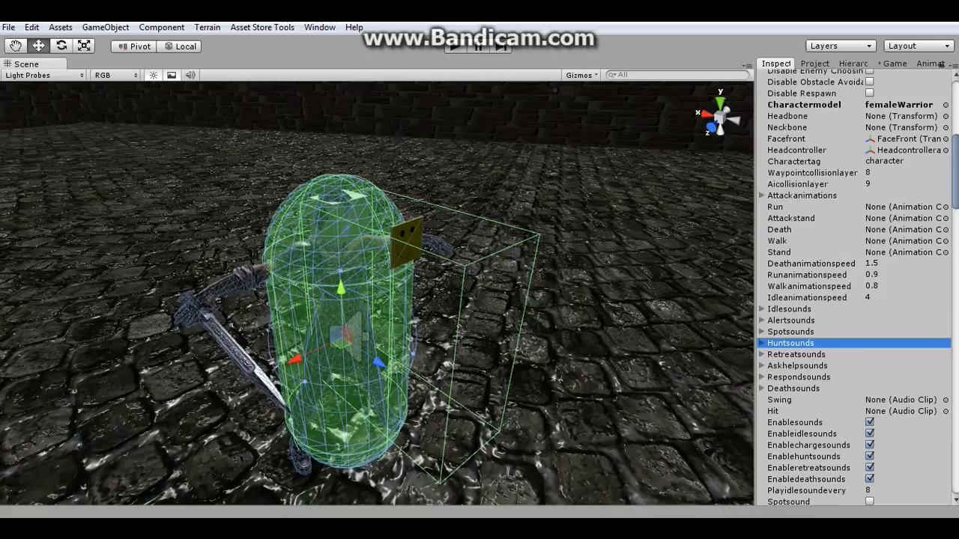
click(802, 196)
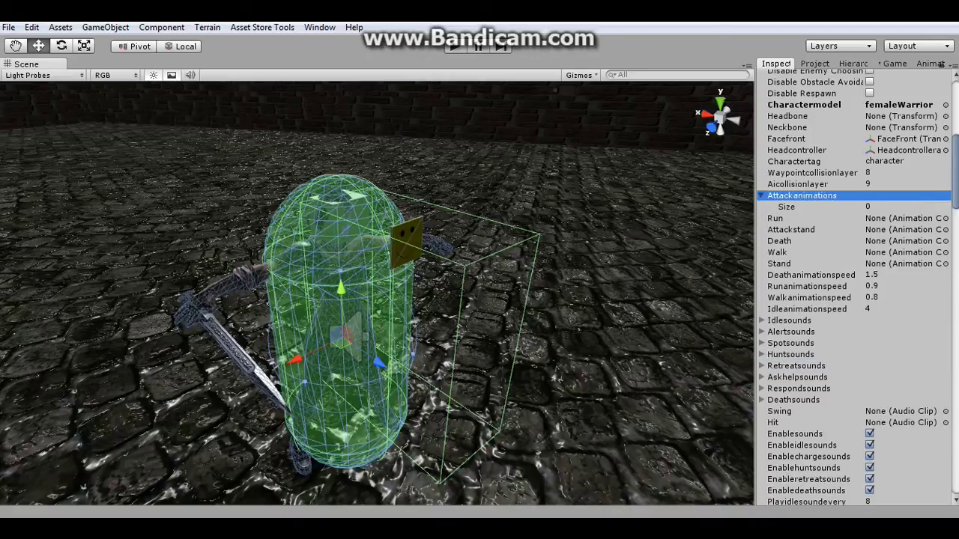
- Dock the Project panel under the Scene view and search it for 'sword'
drag(814, 63, 375, 449)
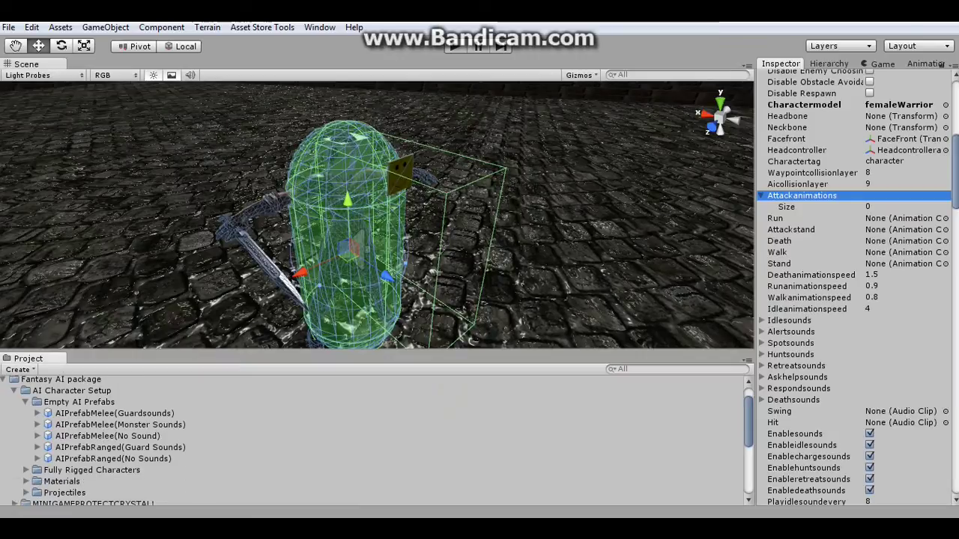
scroll(97, 442, down, 1)
scroll(98, 442, up, 2)
key(ctrl+f)
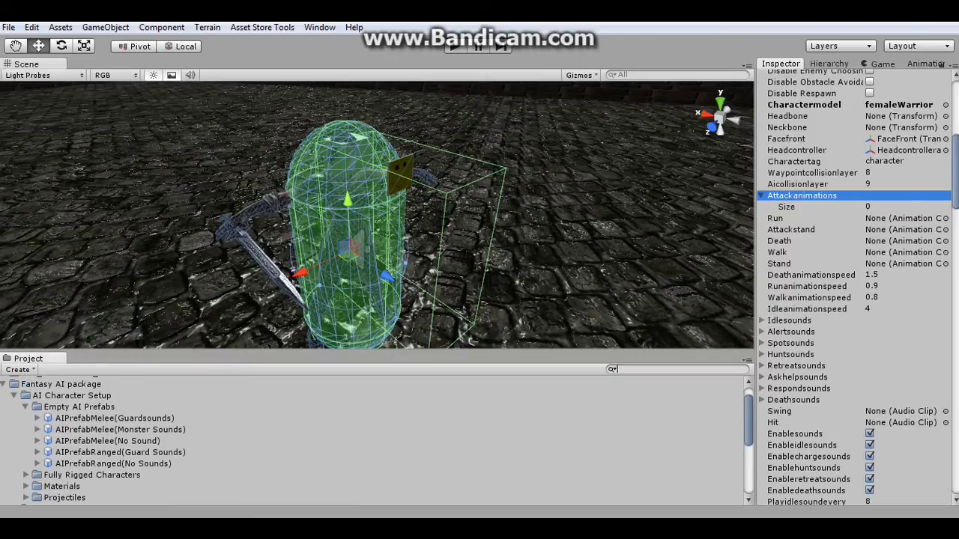
text(sword)
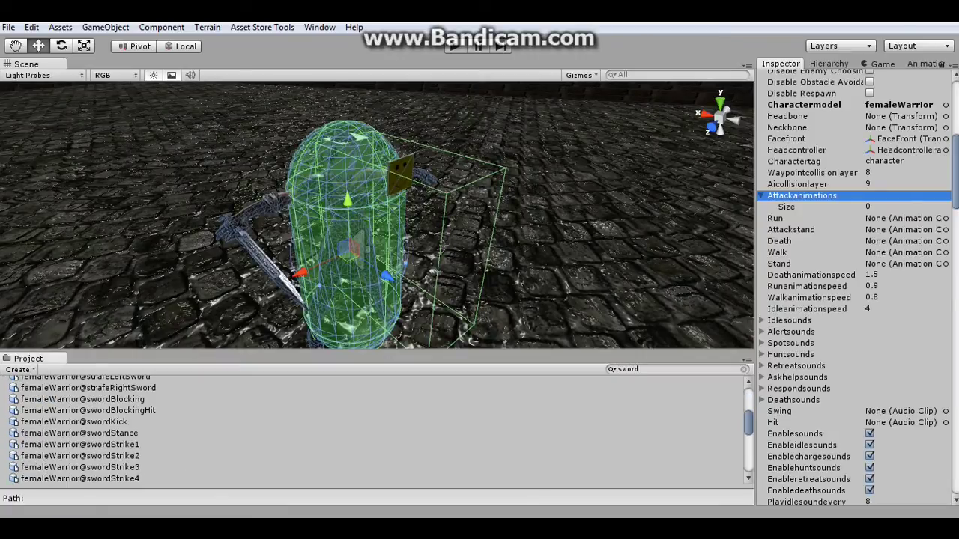
- Add swordStrike1 through swordStrike4 to the Attackanimations list
scroll(75, 431, down, 2)
scroll(75, 430, down, 2)
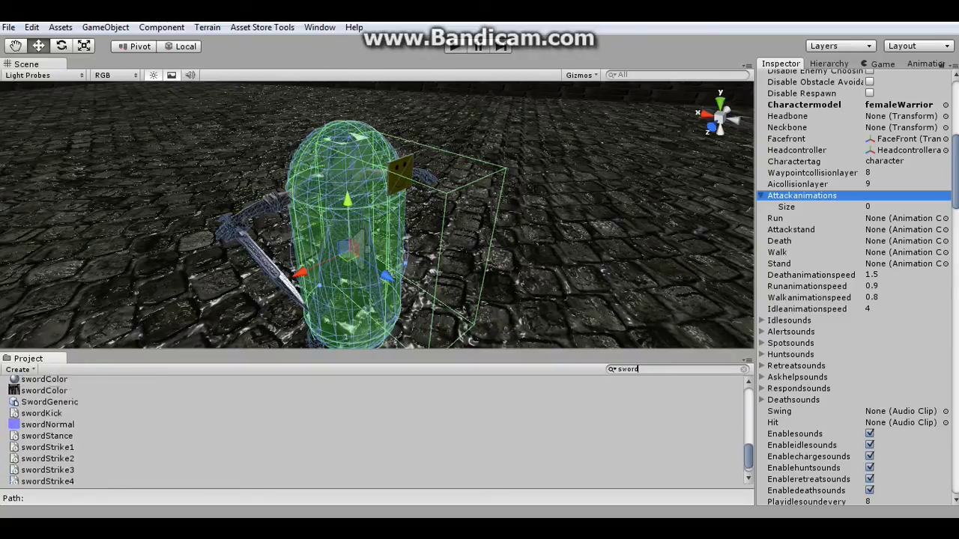
scroll(75, 431, down, 2)
scroll(45, 431, up, 1)
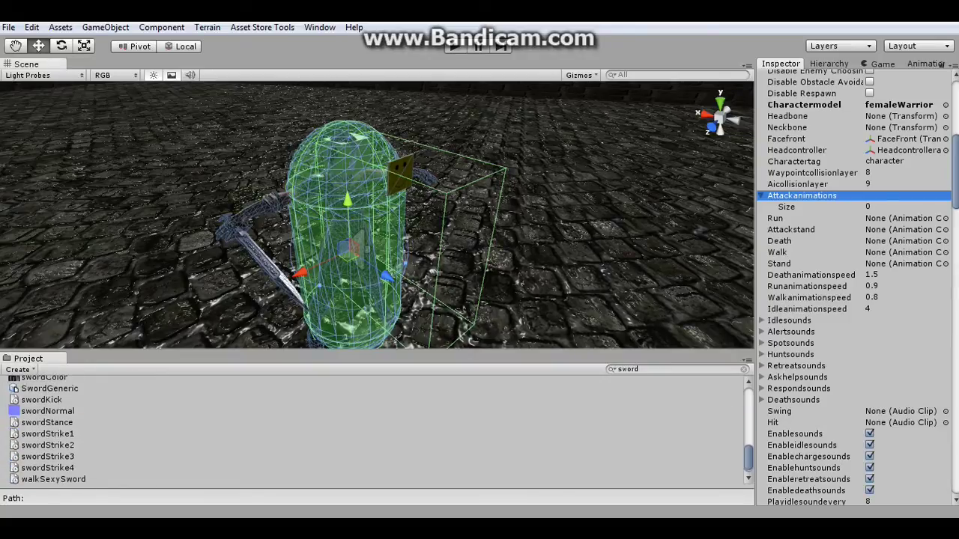
drag(47, 434, 802, 195)
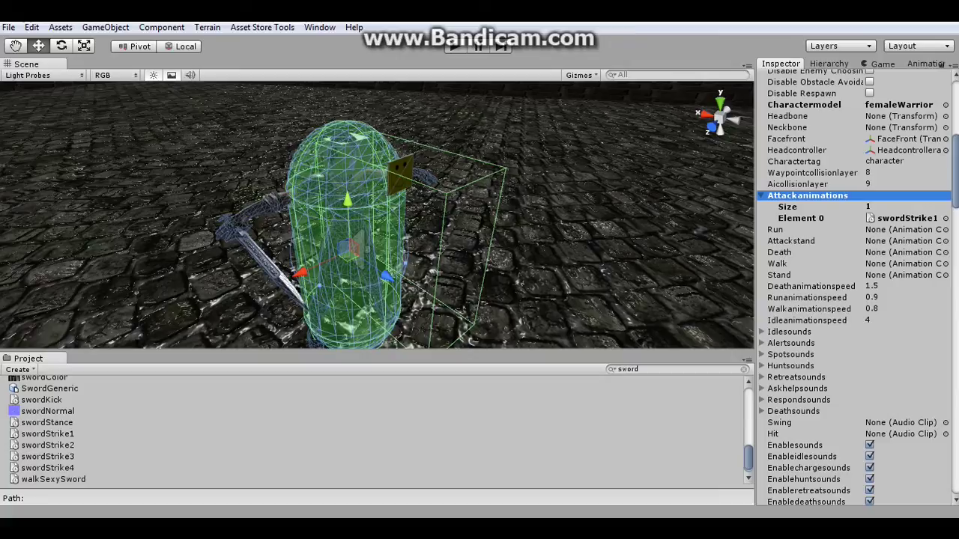
drag(47, 444, 801, 195)
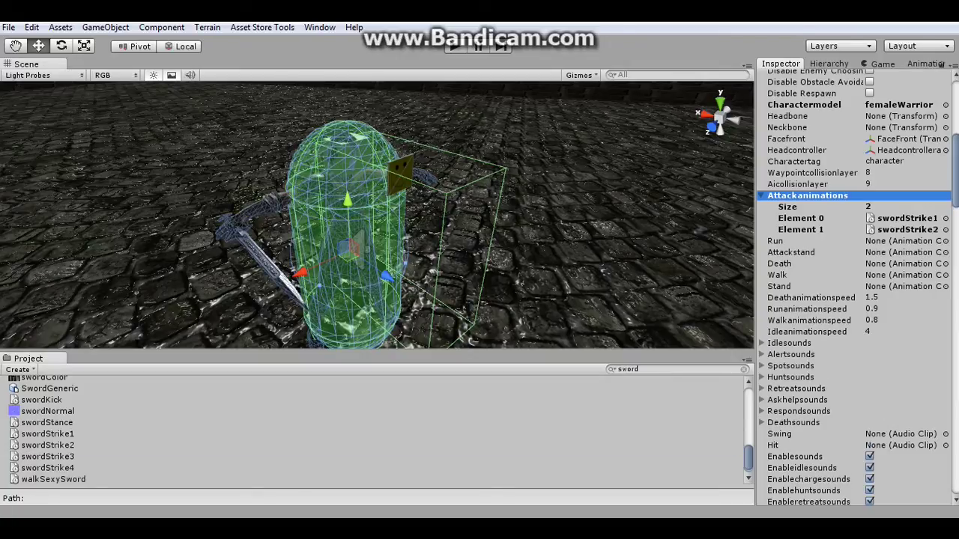
scroll(45, 431, up, 1)
drag(48, 467, 801, 195)
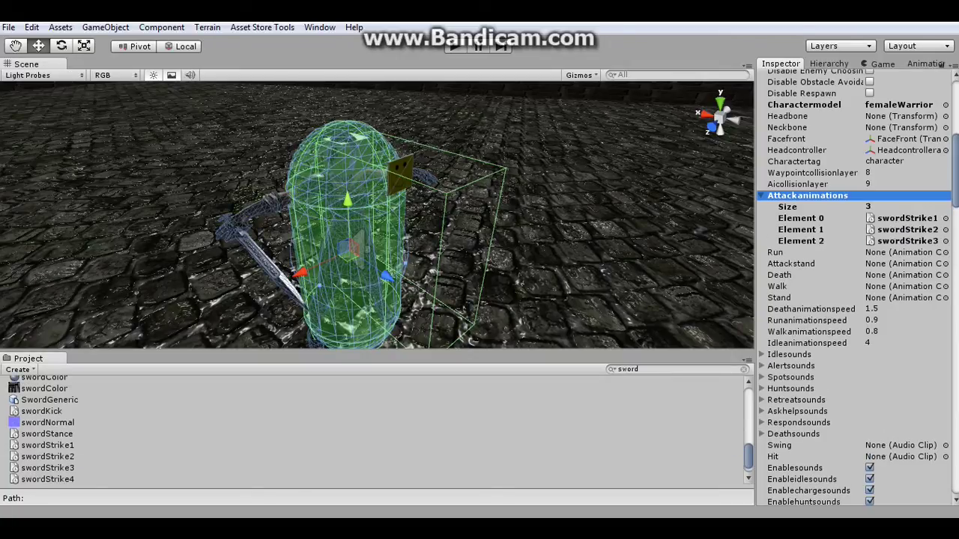
scroll(45, 430, down, 1)
drag(47, 467, 801, 195)
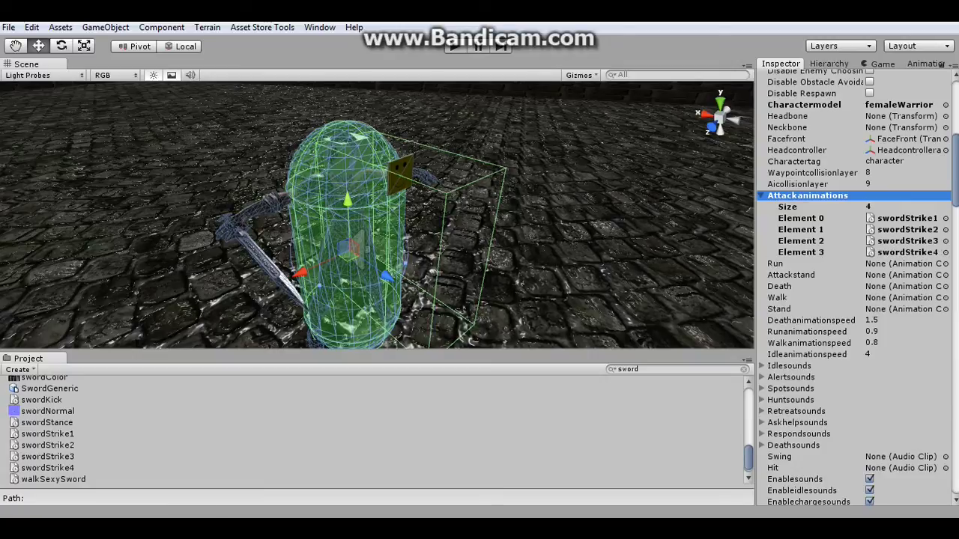
click(628, 369)
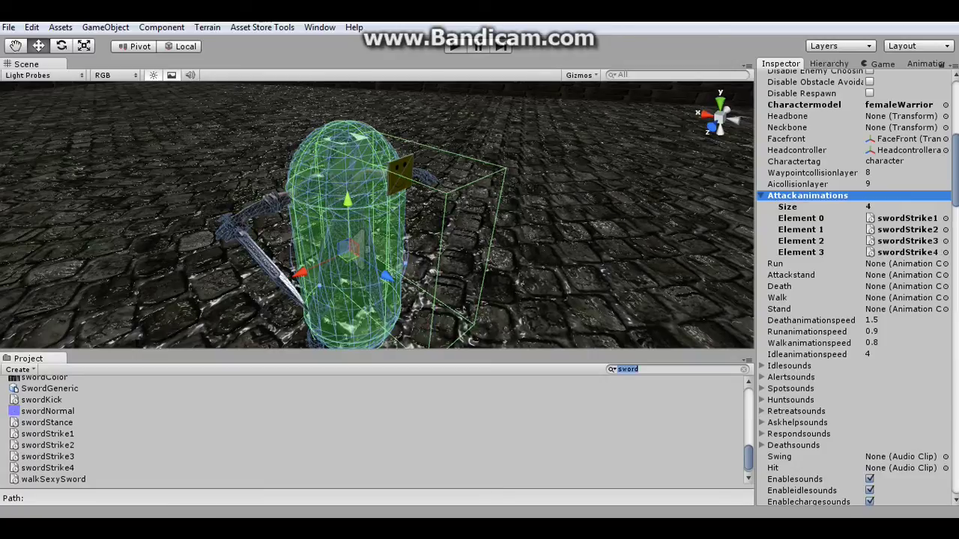
- Clear the project search and assign the run clip to the Run animation
key(Escape)
key(Left)
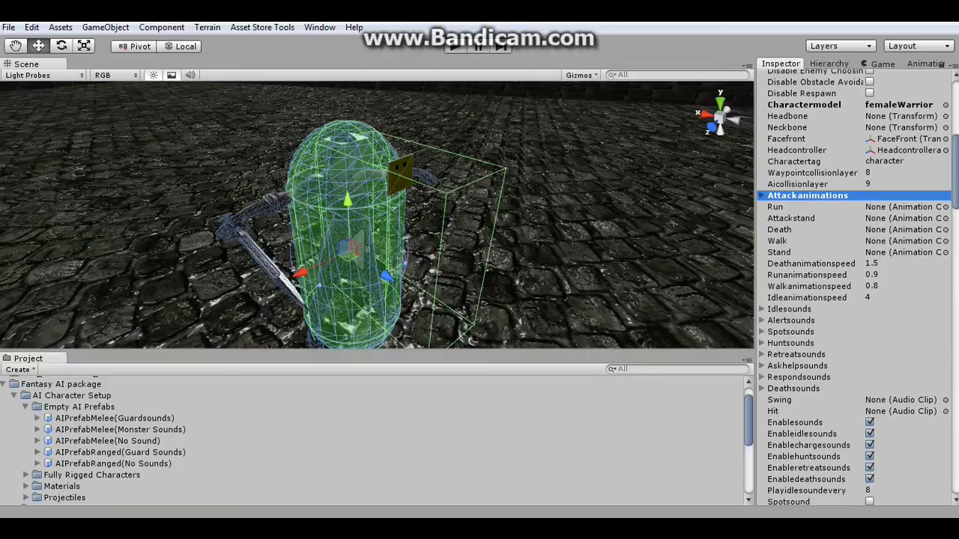
key(Down)
key(Return)
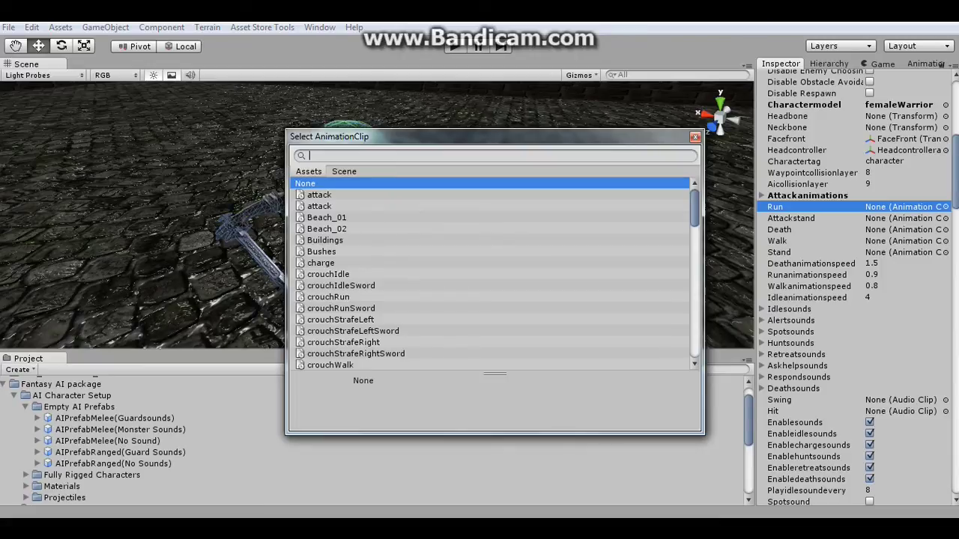
text(run)
key(Down)
key(Down)
key(Down)
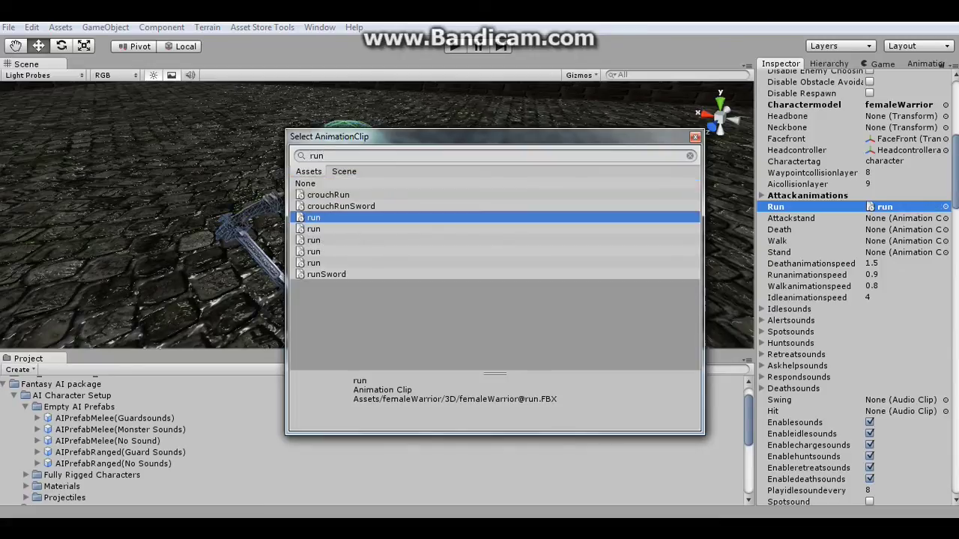
key(Return)
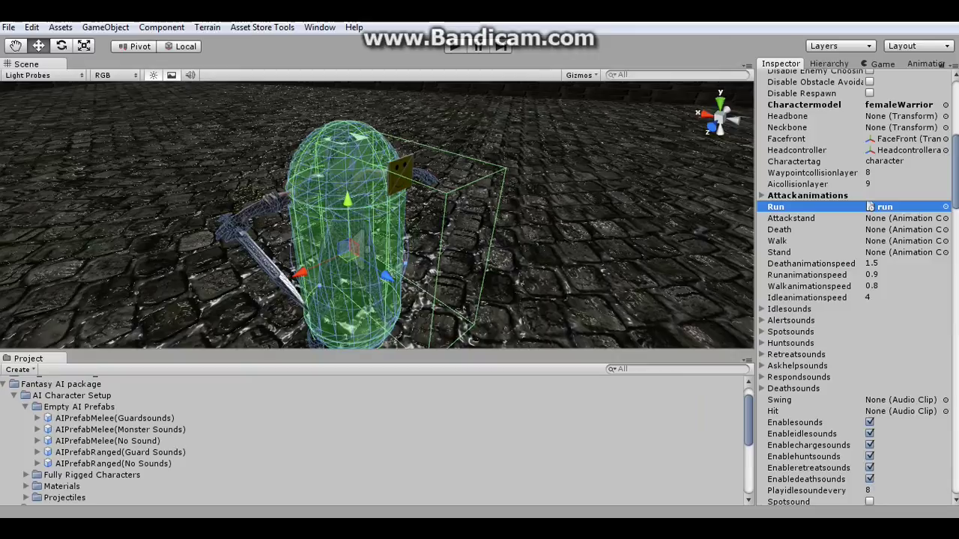
- Assign idleSword to Attackstand and die1 to Death
key(Down)
key(Return)
text(id)
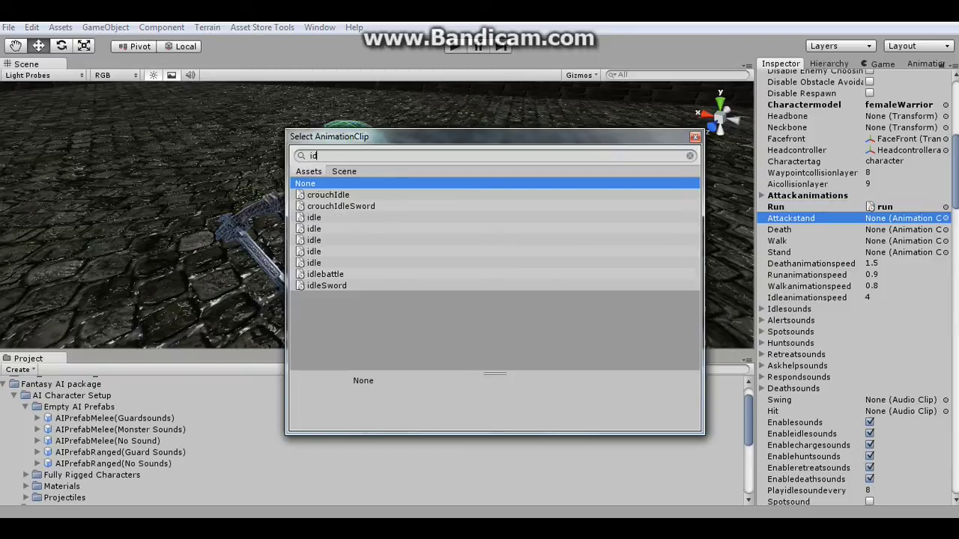
text(le)
key(End)
key(Return)
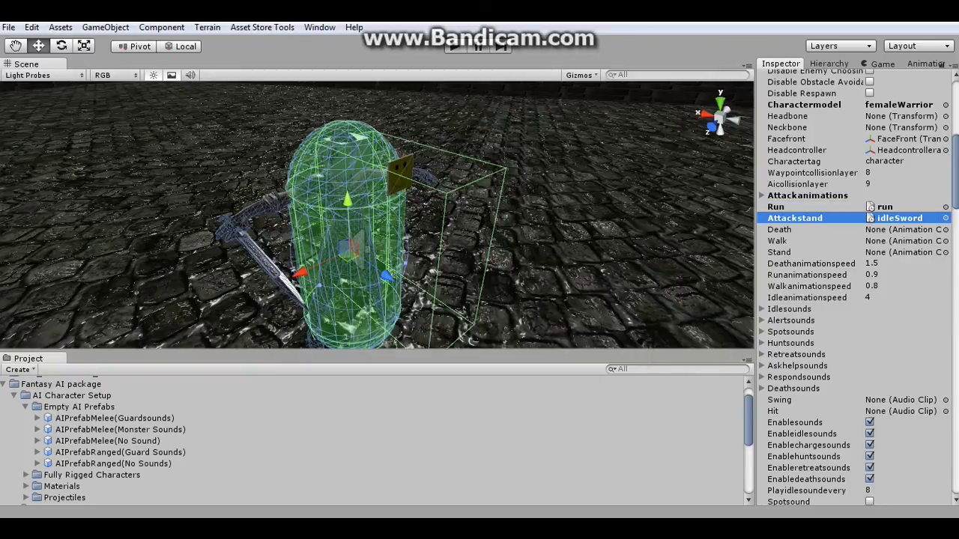
key(Down)
key(Return)
text(die)
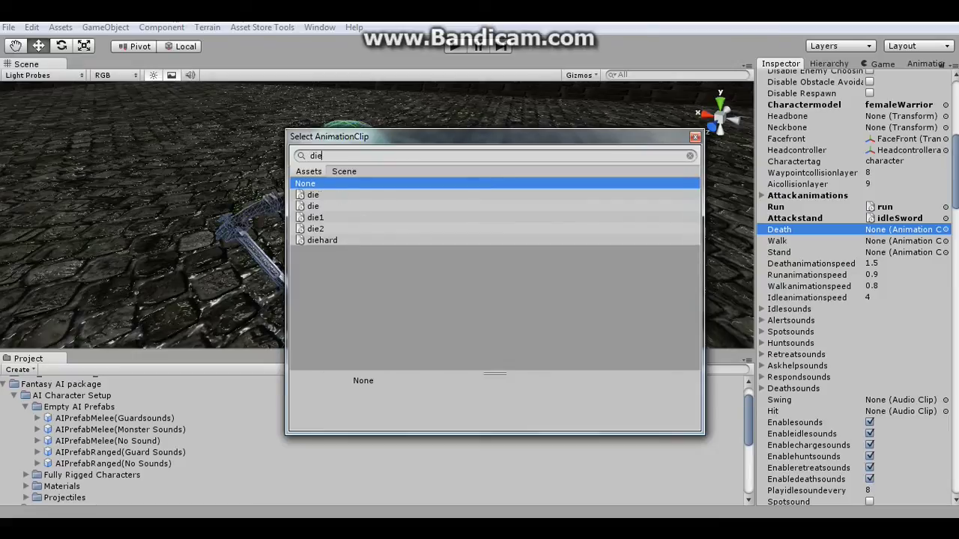
key(Down)
key(Down)
key(Down)
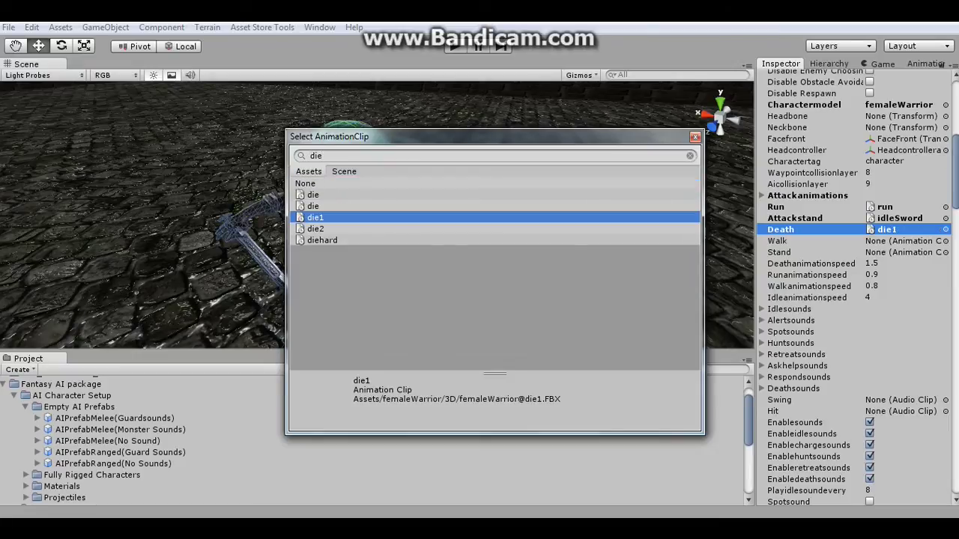
key(Return)
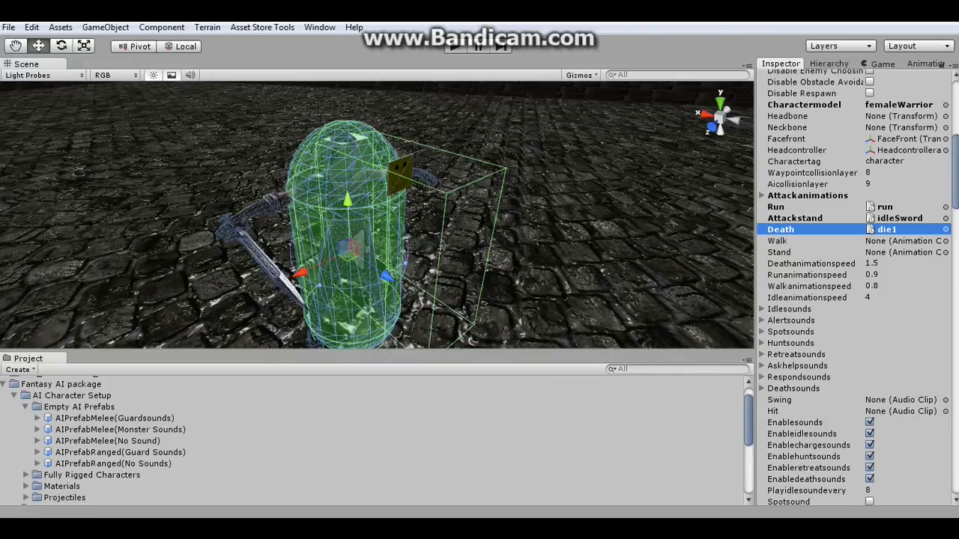
- Assign the walk clip to Walk and pick the idle clip for Stand
key(Down)
key(Return)
text(wa)
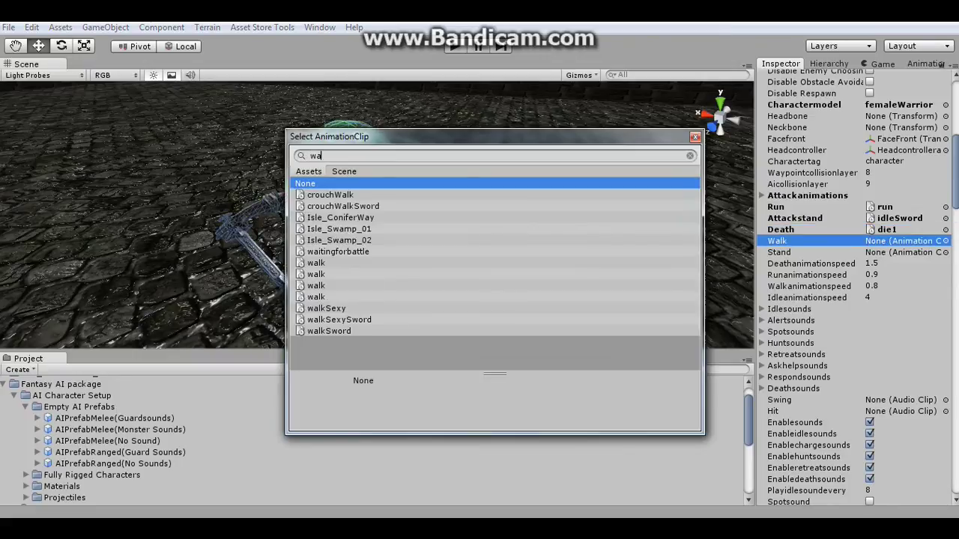
text(lk)
key(Down)
key(Down)
key(Down)
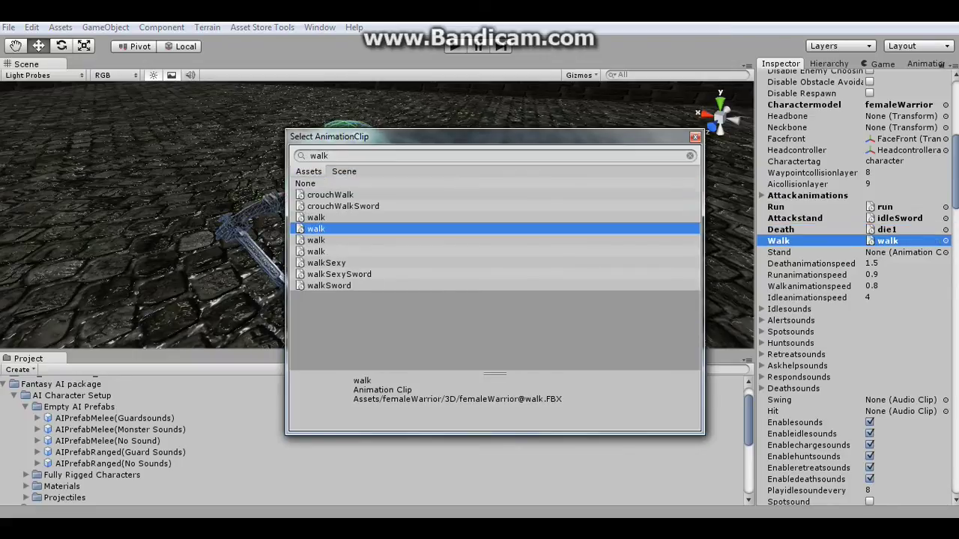
key(Return)
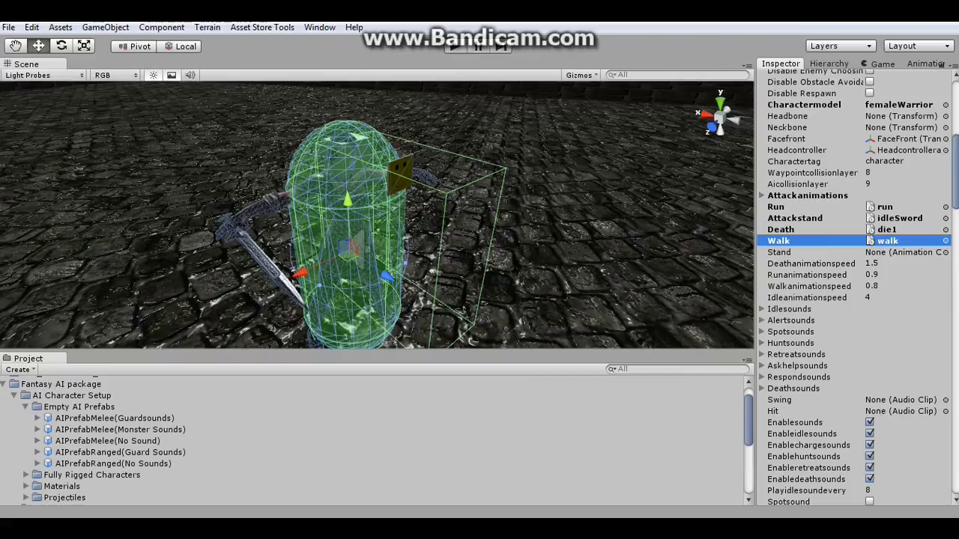
key(Down)
key(Return)
text(id)
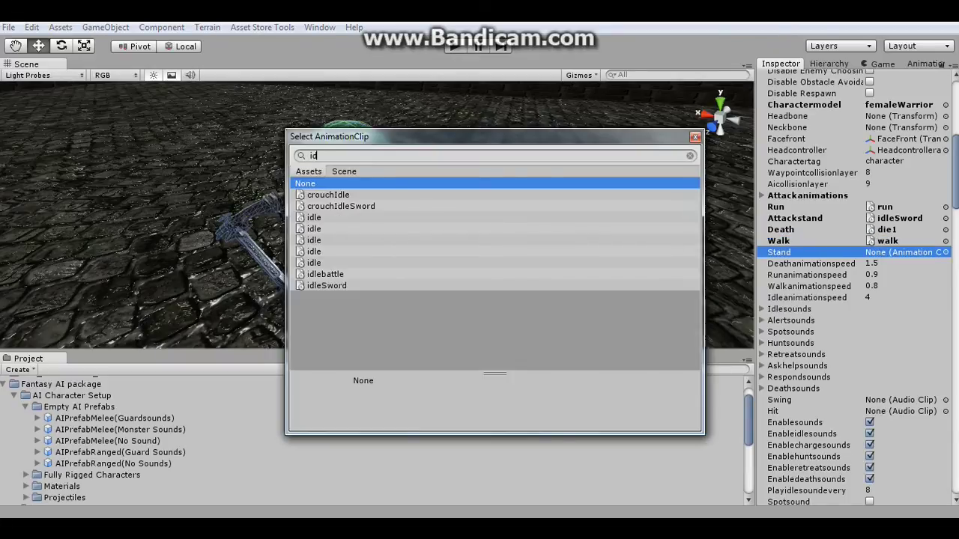
text(le)
key(Down)
key(Down)
key(Down)
- Confirm idle for Stand, frame the character, and switch to the Rotate tool
key(Return)
key(f)
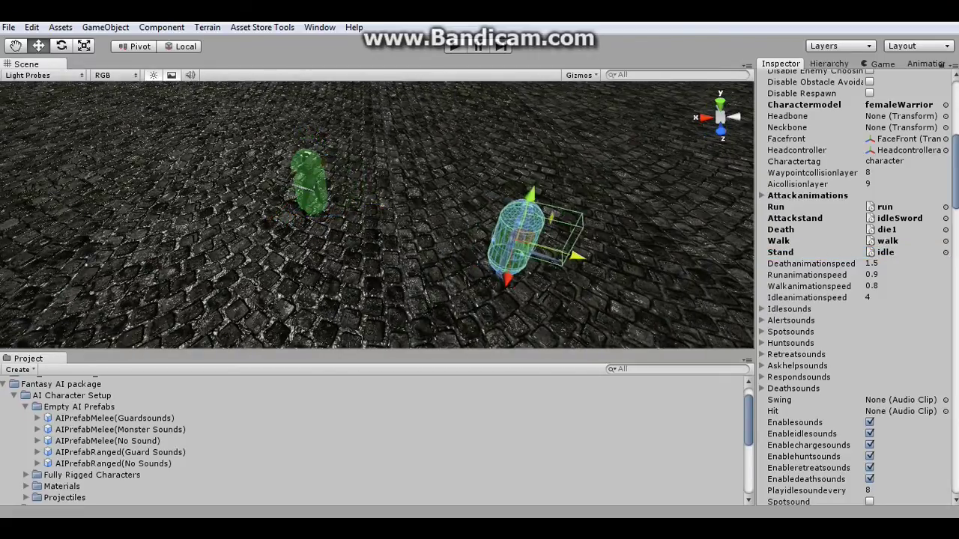
key(e)
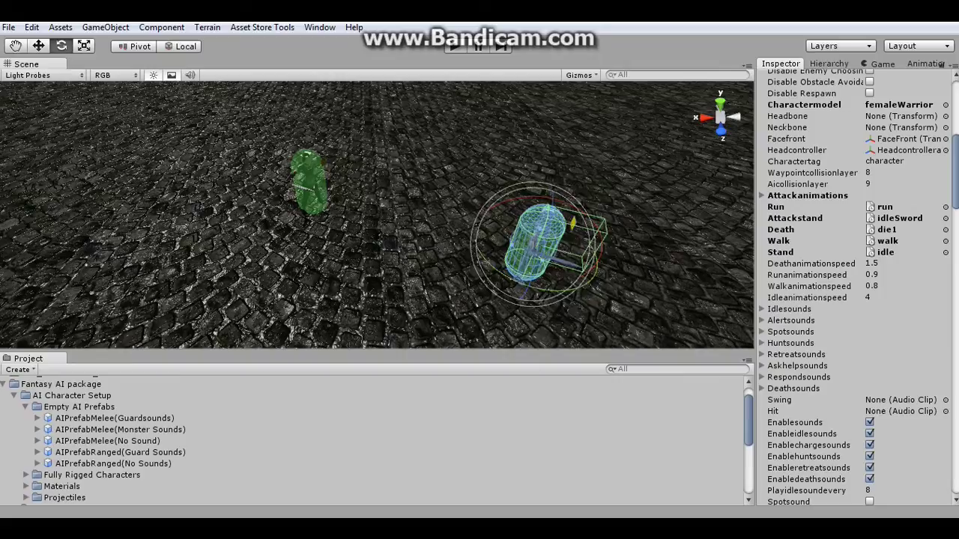
- Set the character's Attackspeed to 1.3
scroll(854, 284, down, 5)
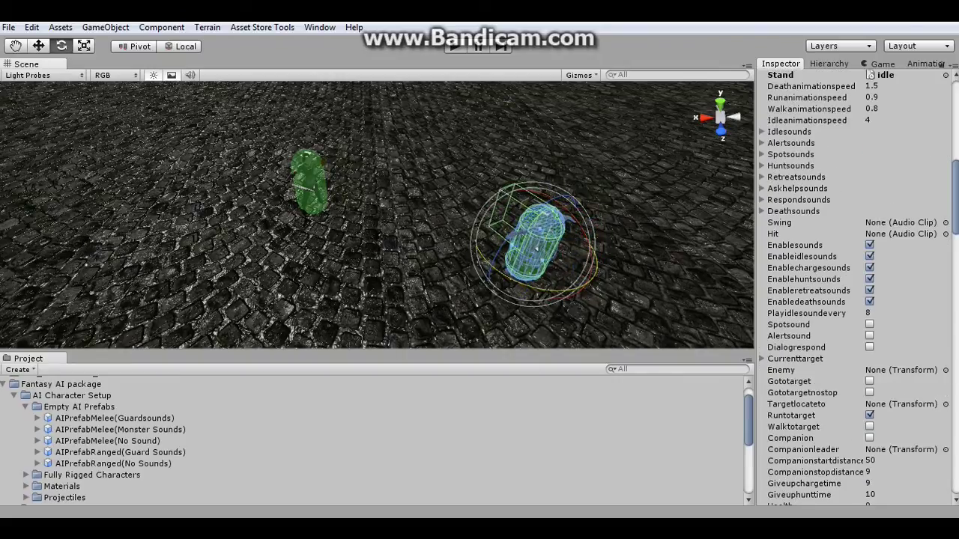
scroll(859, 284, down, 1)
scroll(854, 285, down, 3)
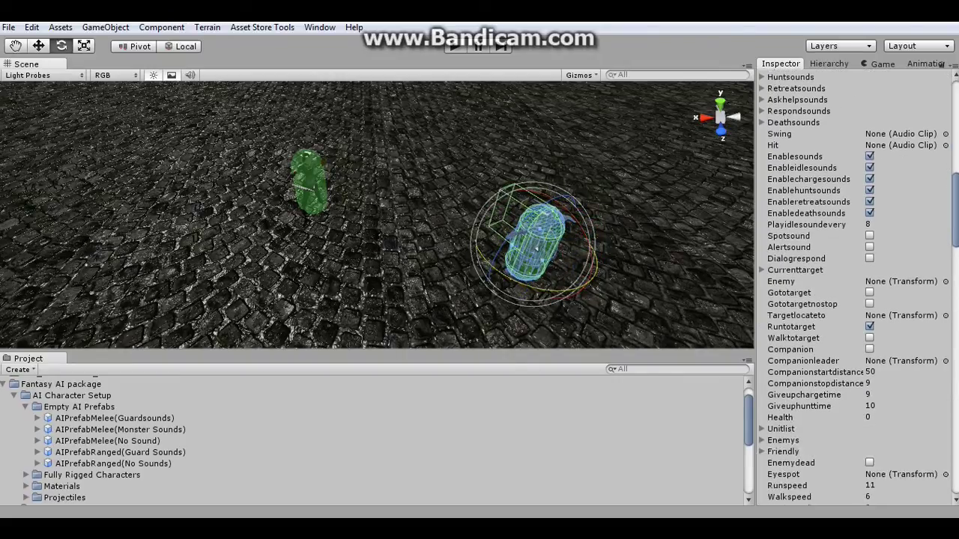
scroll(854, 284, down, 1)
scroll(854, 285, down, 3)
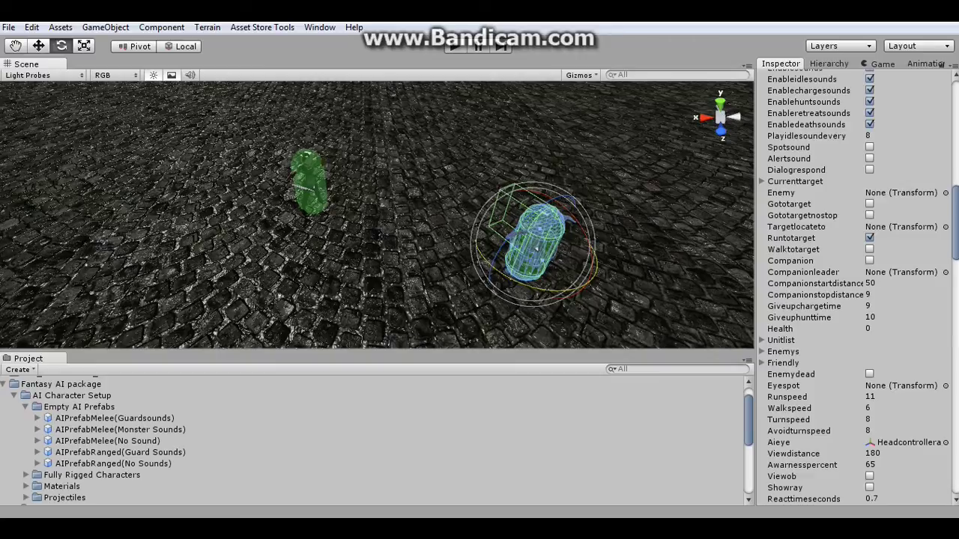
scroll(853, 285, down, 3)
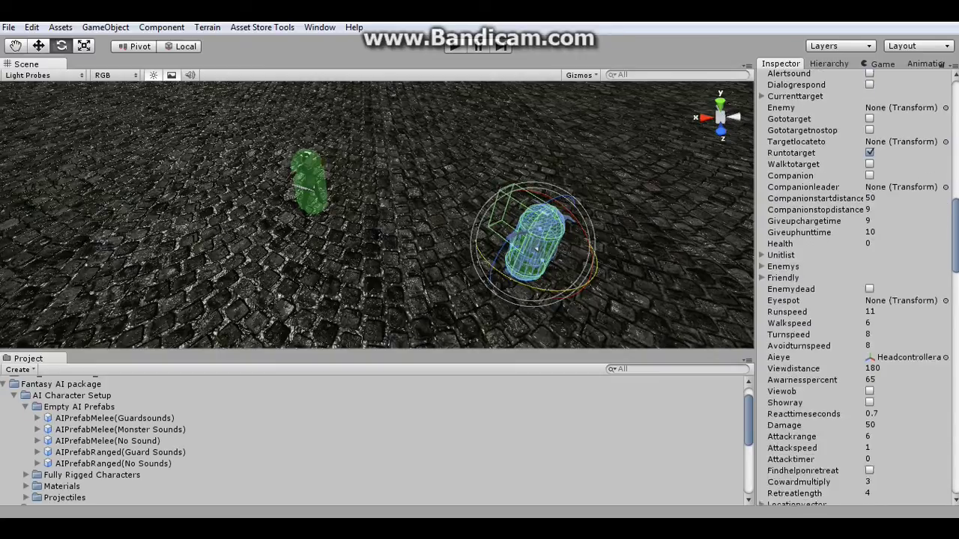
scroll(854, 285, down, 2)
scroll(854, 285, down, 5)
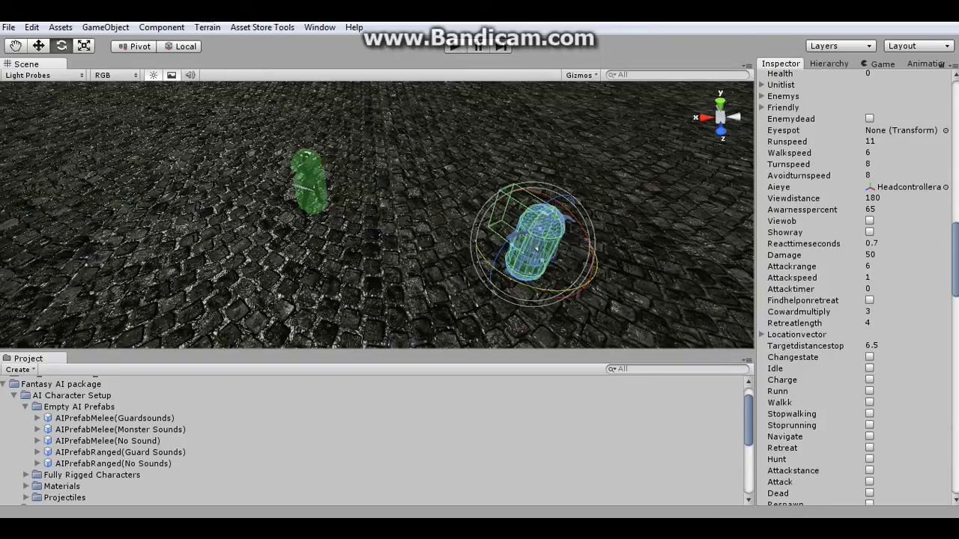
click(898, 277)
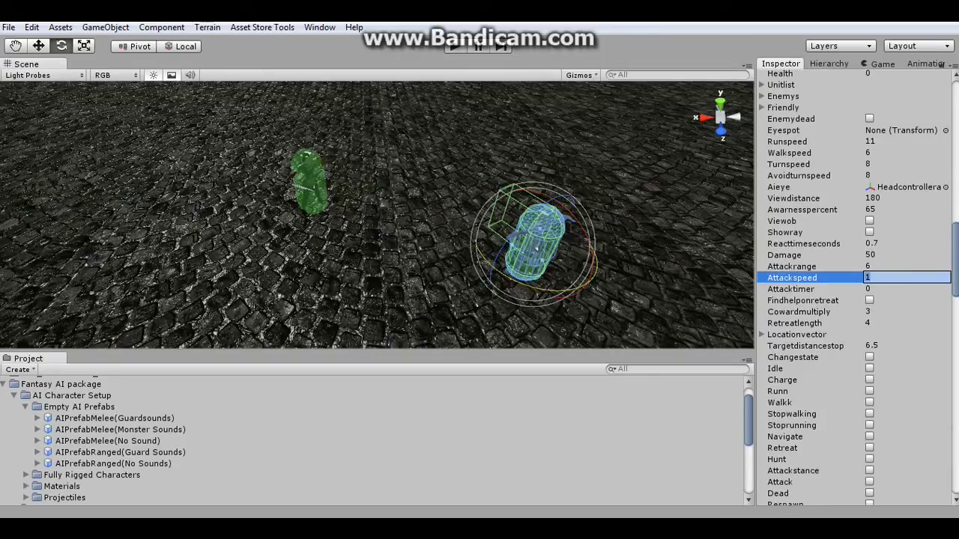
text(1.3)
key(Return)
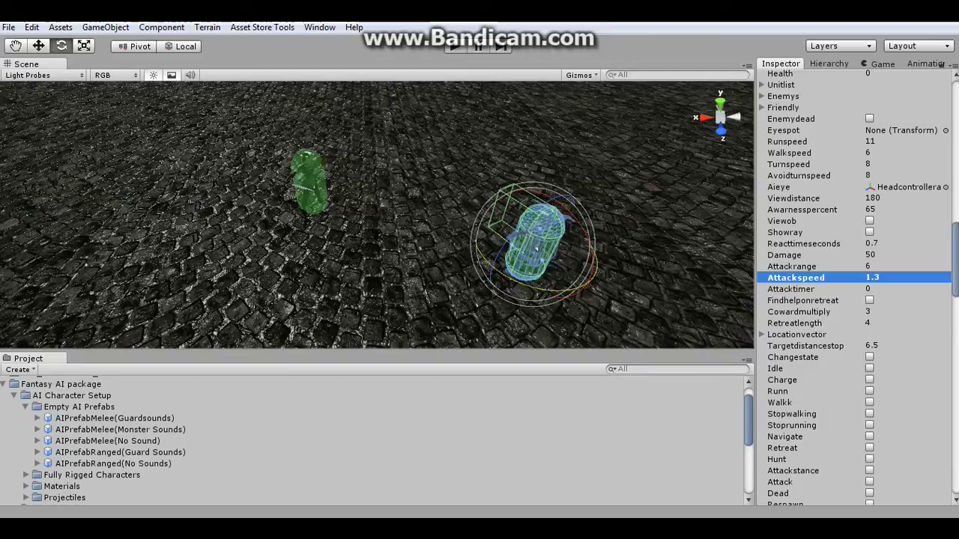
- Set the other character's Attackspeed to 1.2, then 1.1, and select the right-hand character
key(Return)
text(1)
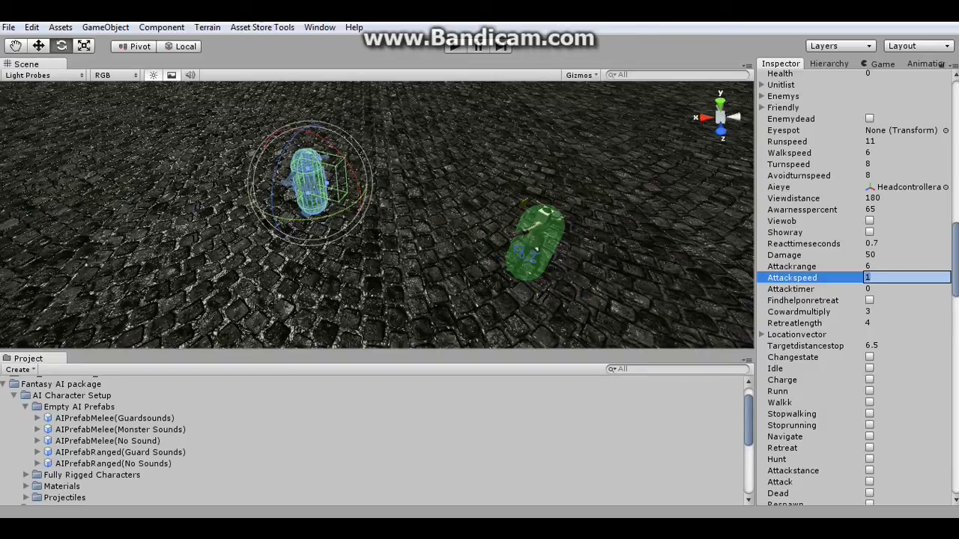
text(.2)
key(Return)
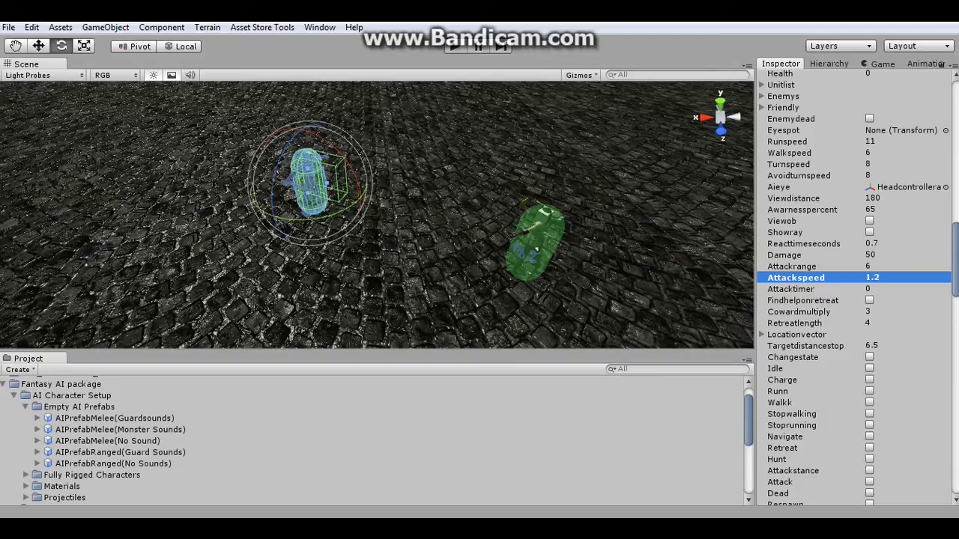
key(Return)
text(1.1)
key(Return)
click(538, 266)
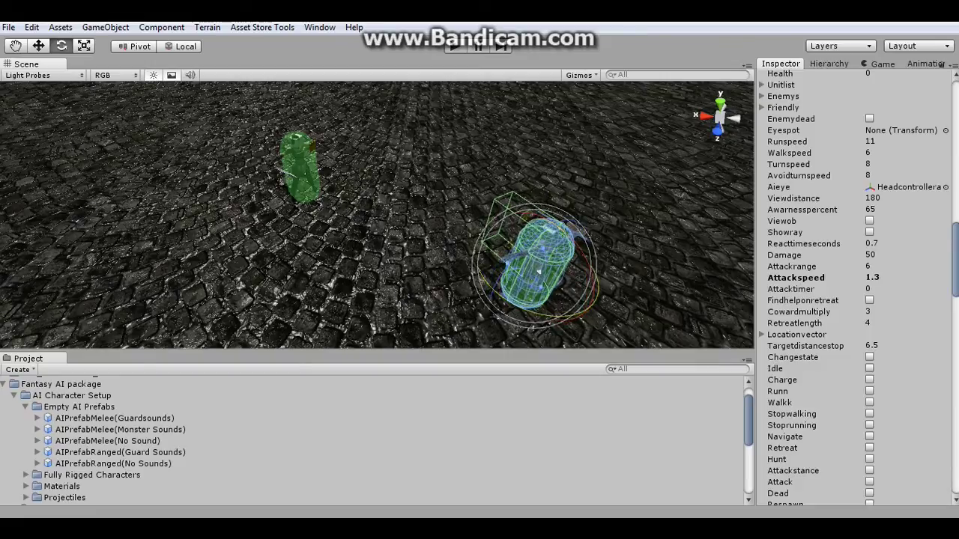
- Set the selected character's Teamnumber to 2
scroll(854, 288, down, 3)
scroll(854, 288, down, 5)
scroll(854, 288, down, 4)
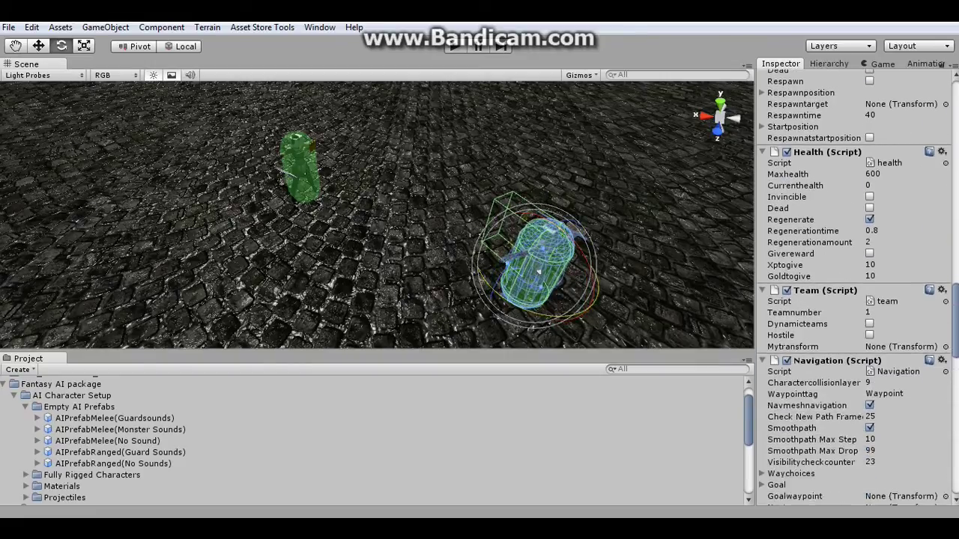
click(899, 307)
text(2)
key(Return)
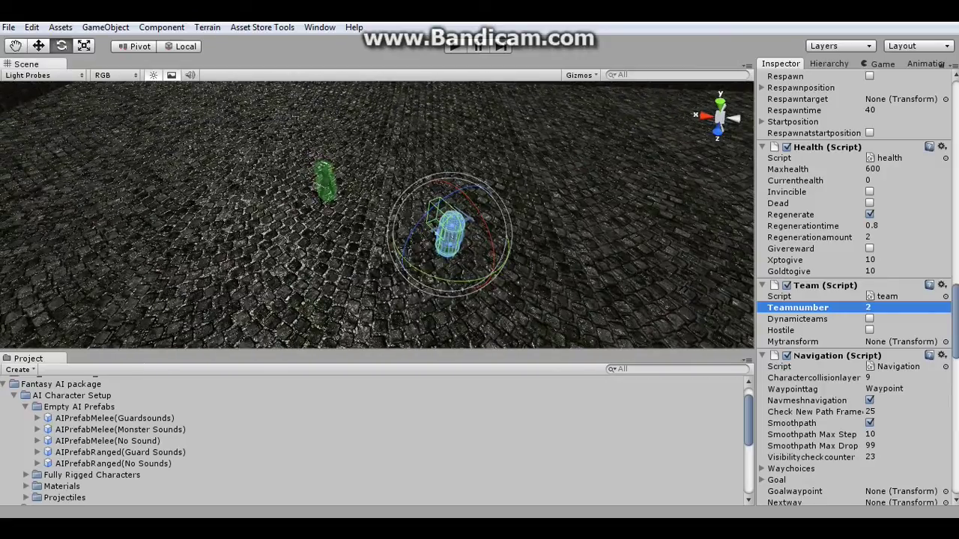
- Play a test run to watch the two AI warriors move, then stop it
key(w)
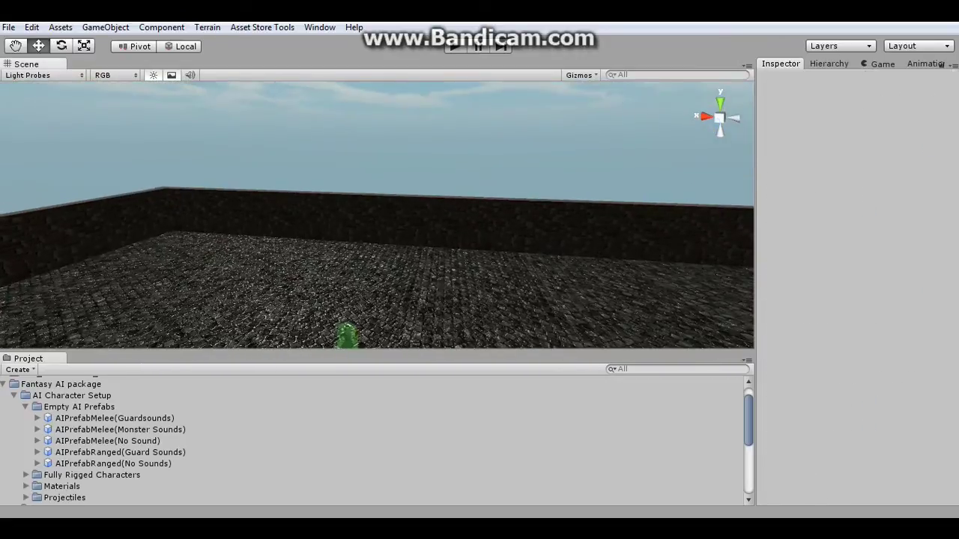
right_drag(375, 210, 360, 255)
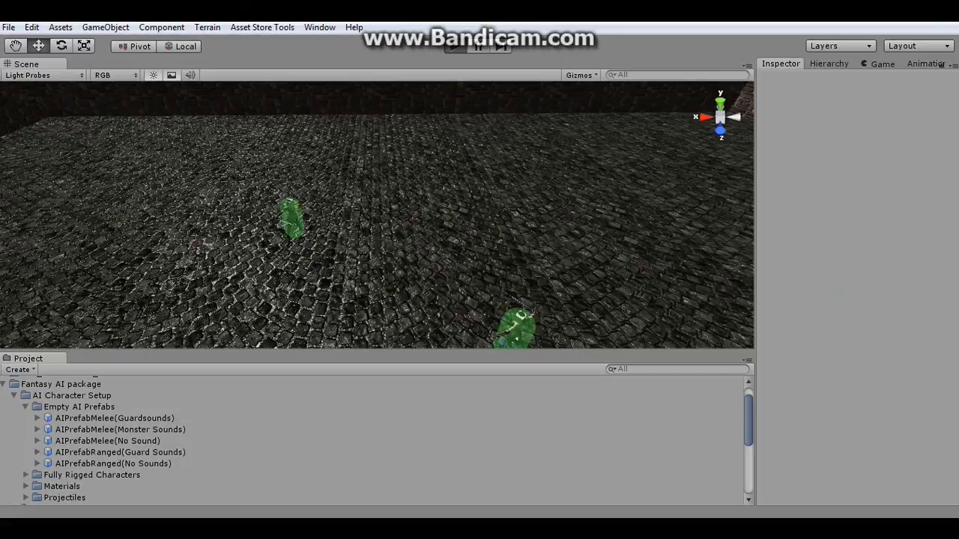
key(ctrl+p)
right_drag(374, 217, 374, 248)
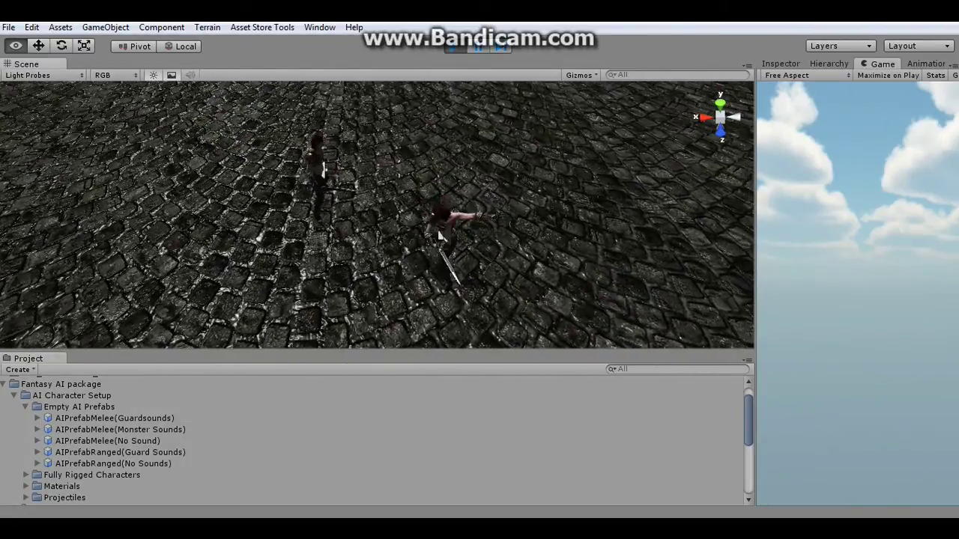
right_drag(375, 217, 371, 229)
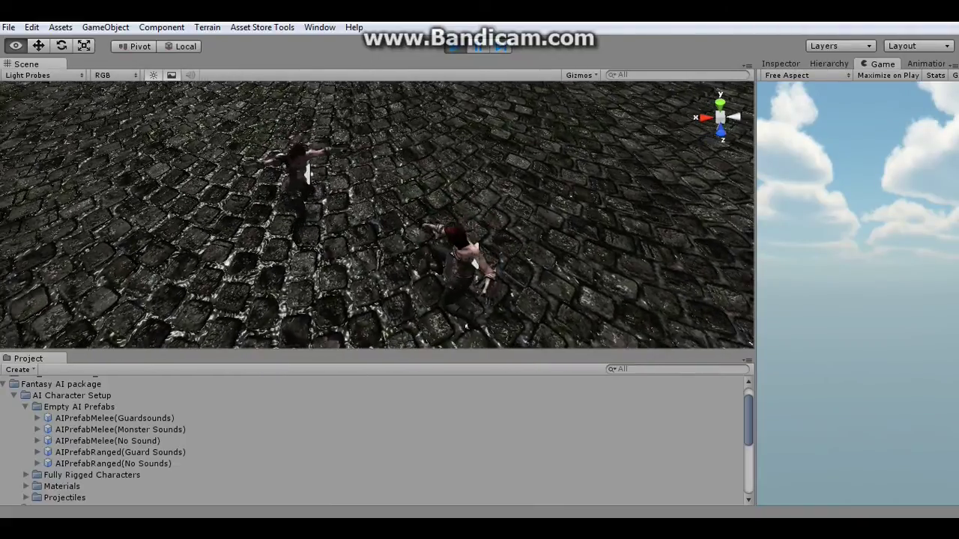
right_drag(465, 276, 303, 202)
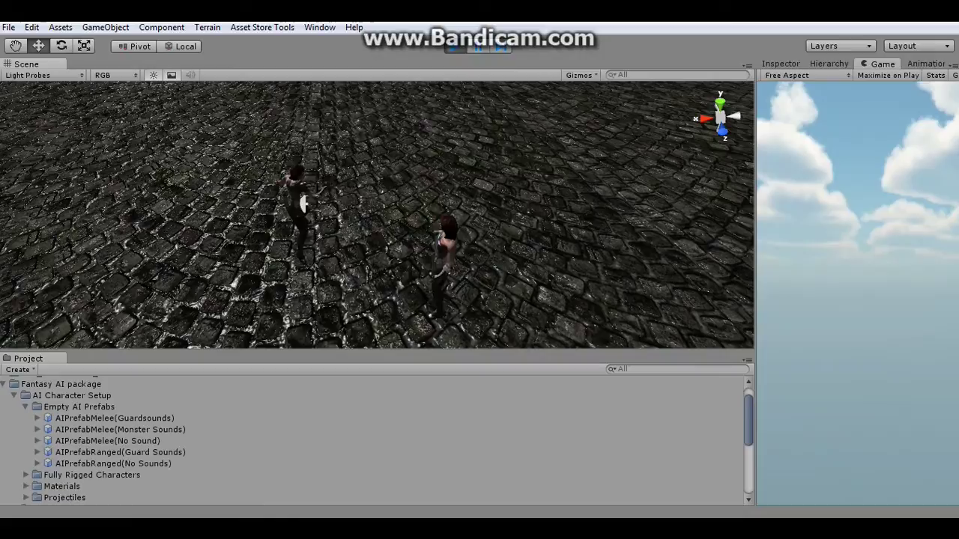
key(ctrl+p)
mouse_move(374, 217)
right_down()
mouse_move(322, 210)
mouse_move(435, 224)
mouse_move(442, 247)
mouse_move(337, 225)
mouse_move(404, 225)
right_up()
- Select AIPrefabMelee(No Sound) and set its Headbone to Bip01 Head
click(440, 254)
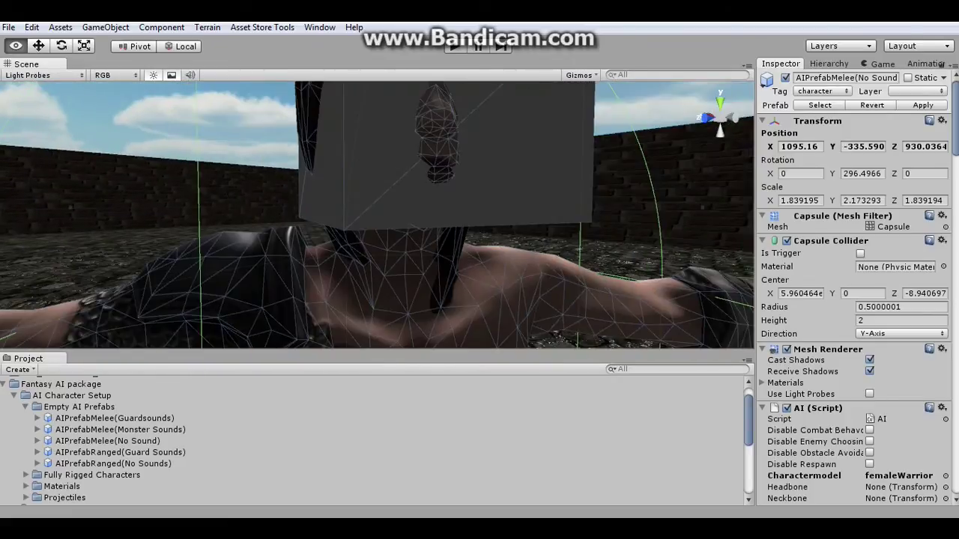
scroll(853, 299, down, 10)
click(945, 182)
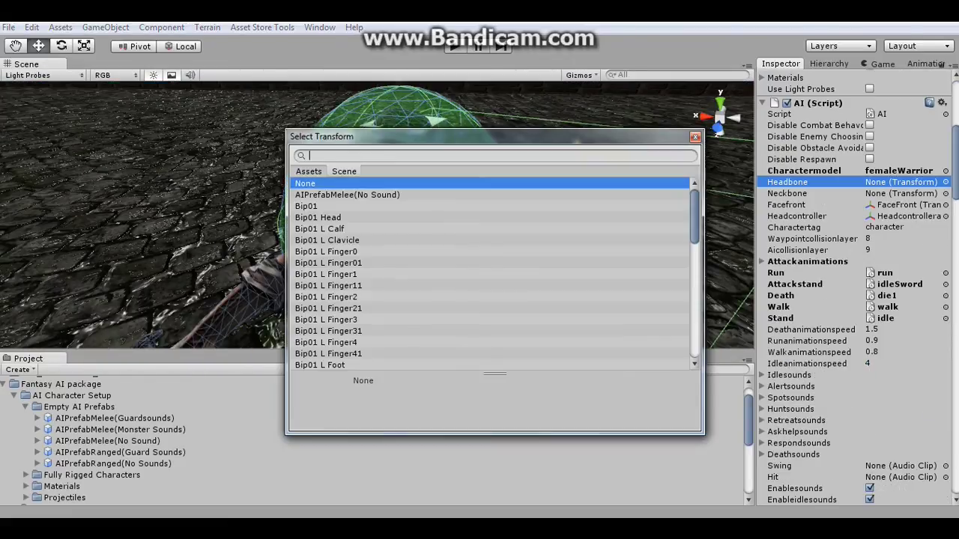
text(head)
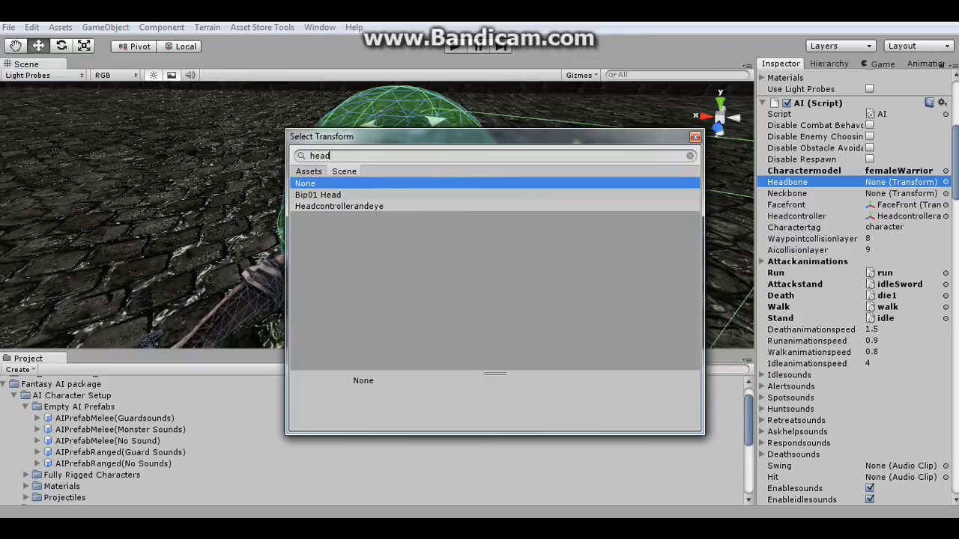
key(Down)
key(Return)
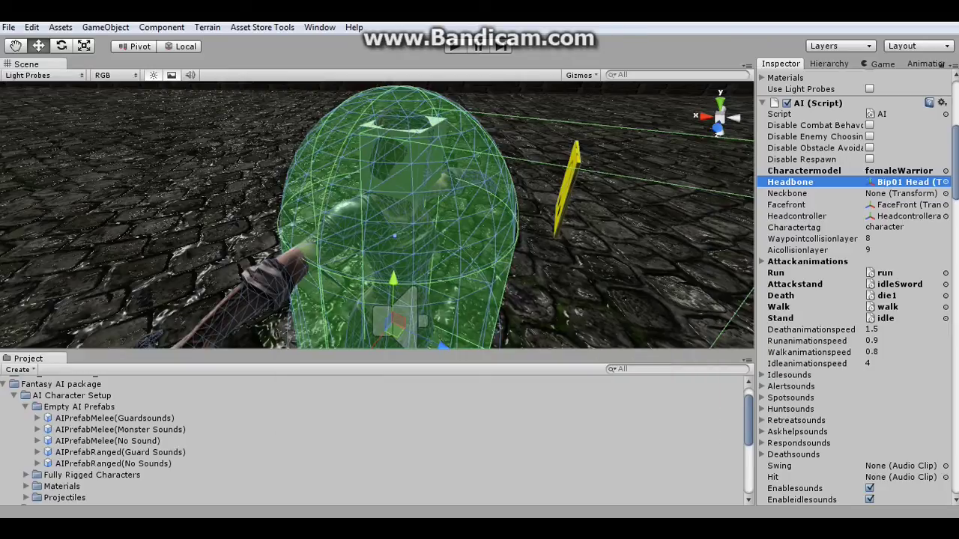
- Set the Neckbone to Bip01 Neck
click(945, 193)
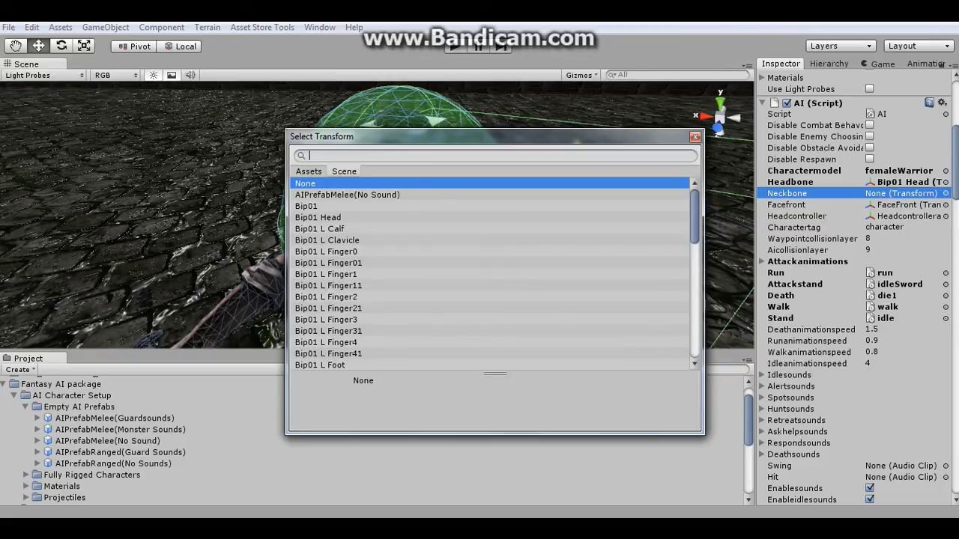
text(n)
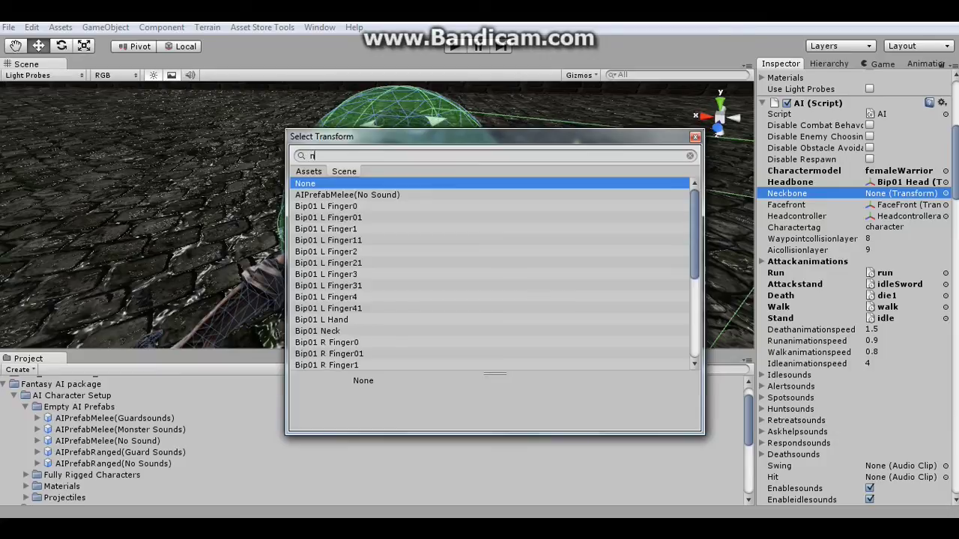
text(eck)
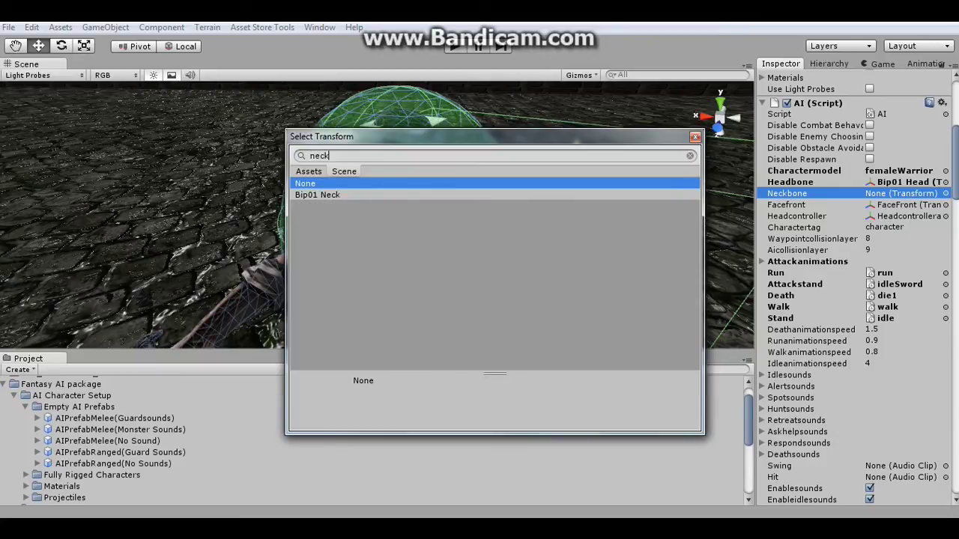
key(Down)
key(Return)
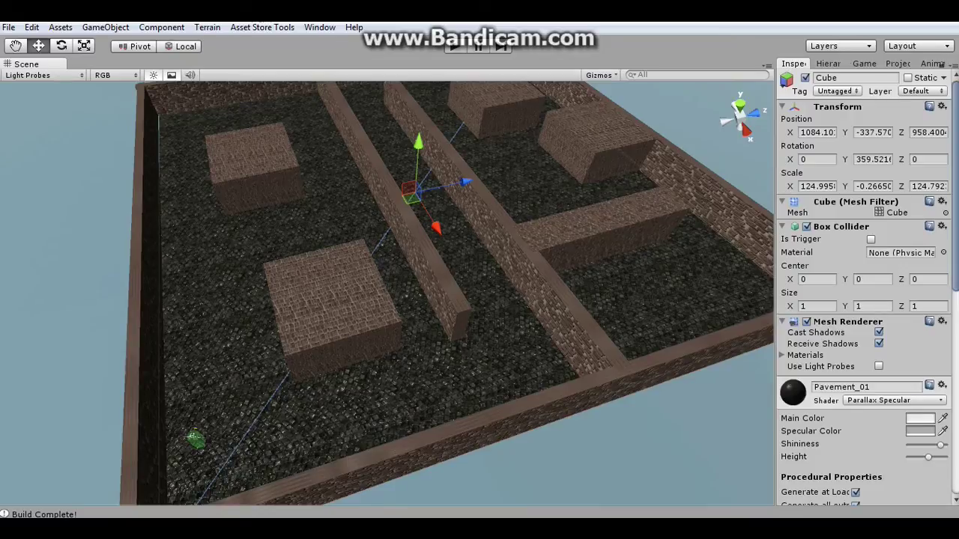
- Tag the maze floor Cube as ground and review tags in the Tag Manager
click(837, 91)
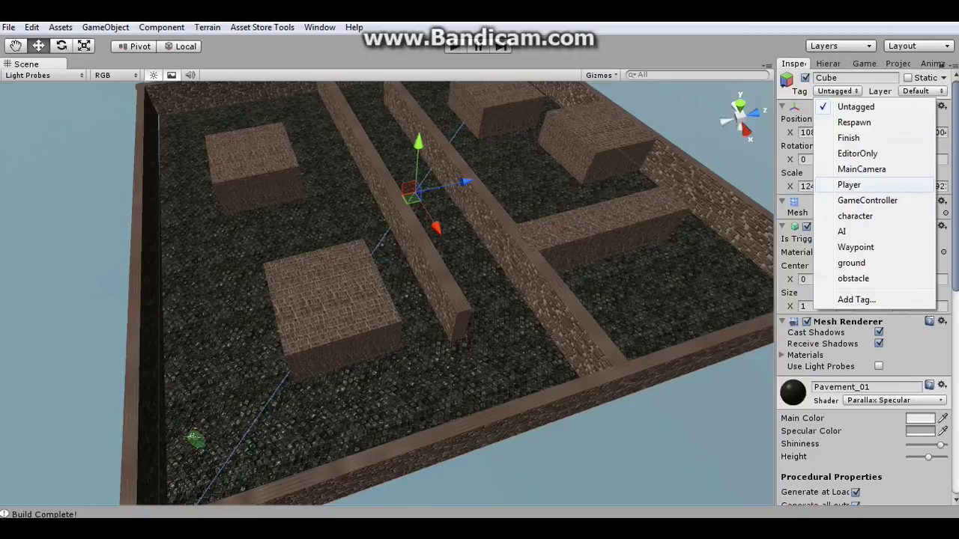
click(851, 263)
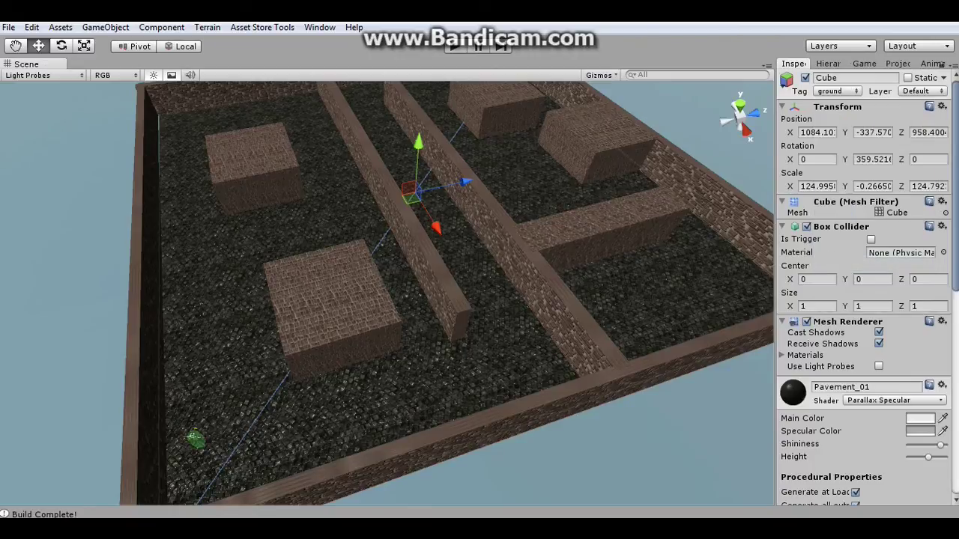
click(834, 90)
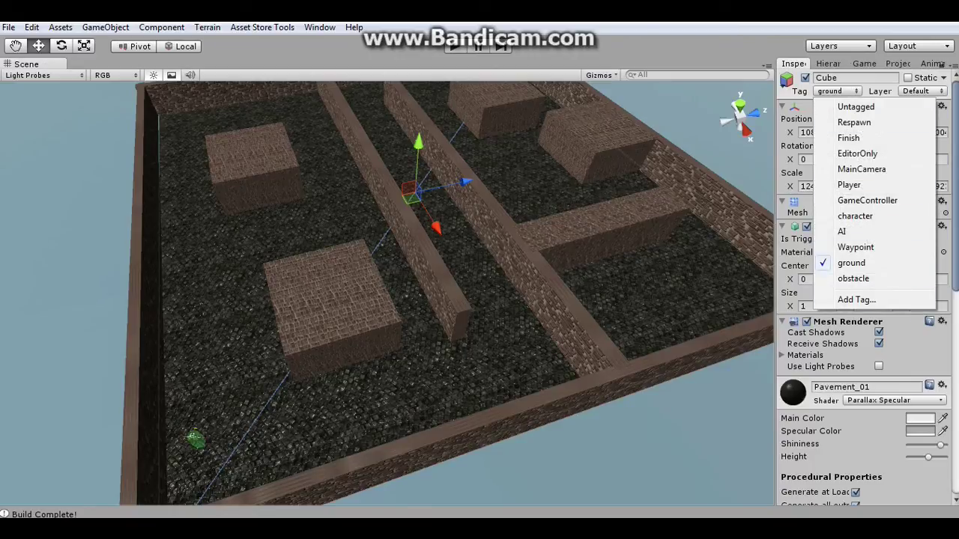
click(856, 299)
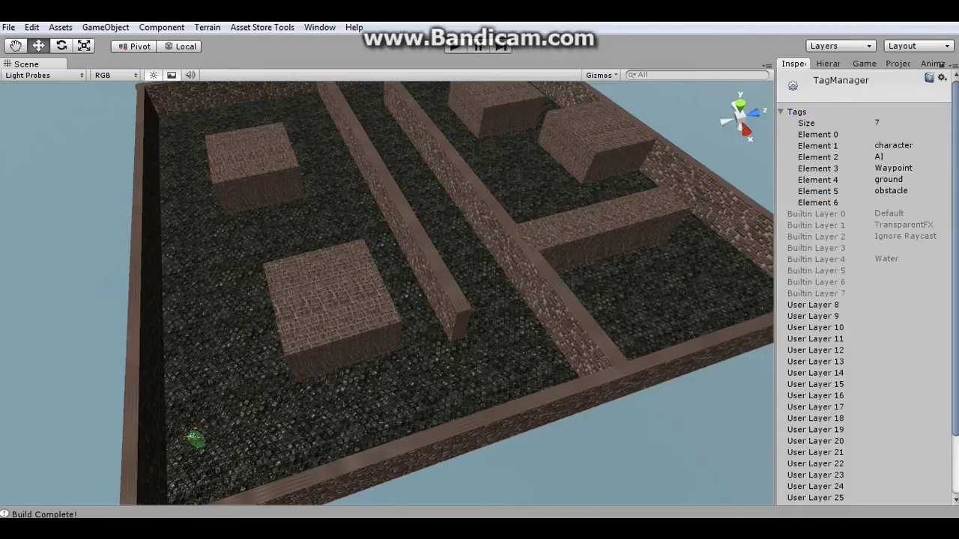
- Tag the green AIPrefabMelee character as ground as well
click(828, 63)
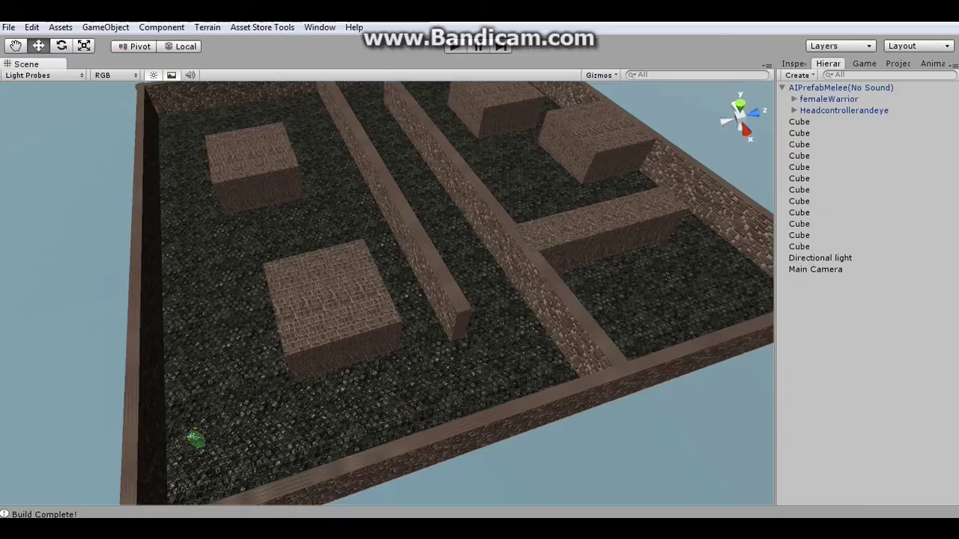
click(509, 224)
click(419, 202)
key(ctrl+3)
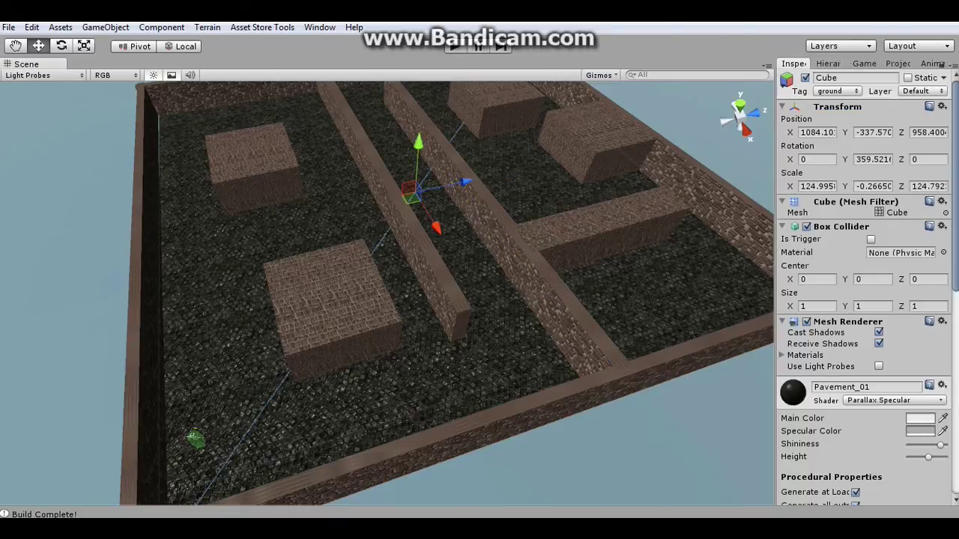
right_drag(386, 292, 386, 292)
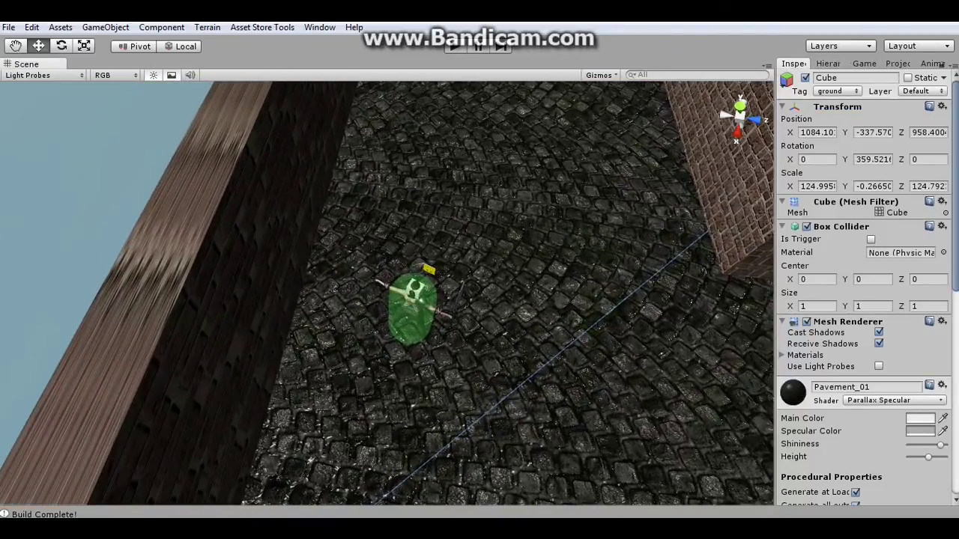
click(412, 307)
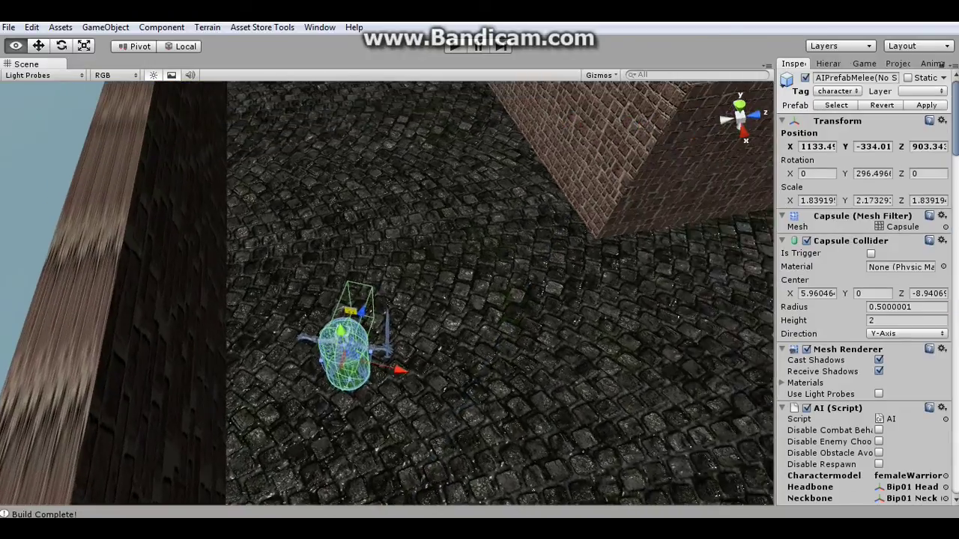
click(836, 91)
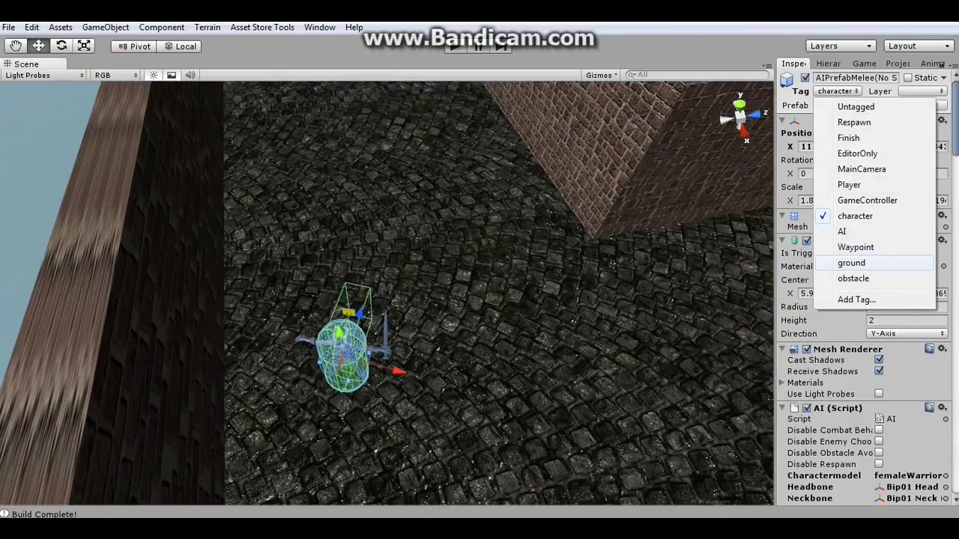
click(851, 263)
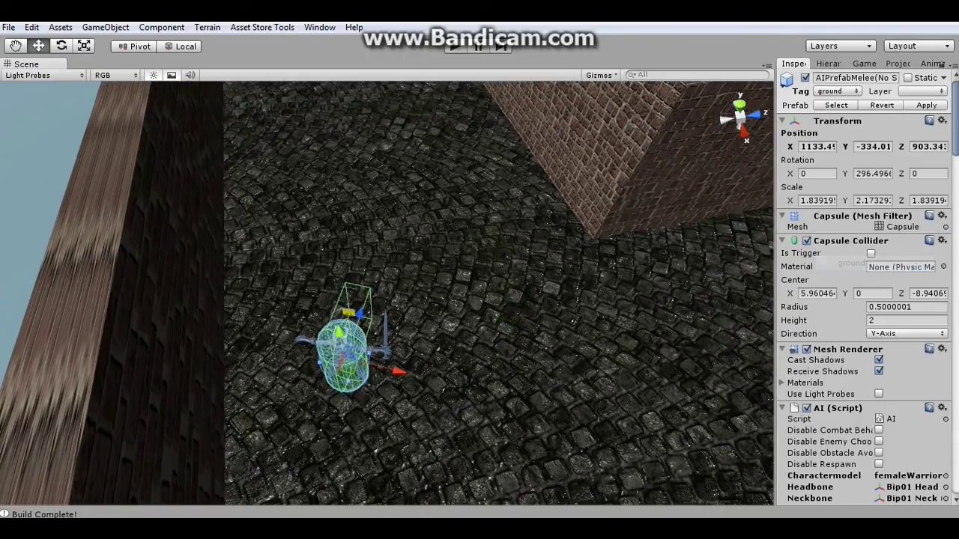
- Inspect the maze's brick walls and orbit back to an overview of the maze
right_drag(386, 292, 386, 292)
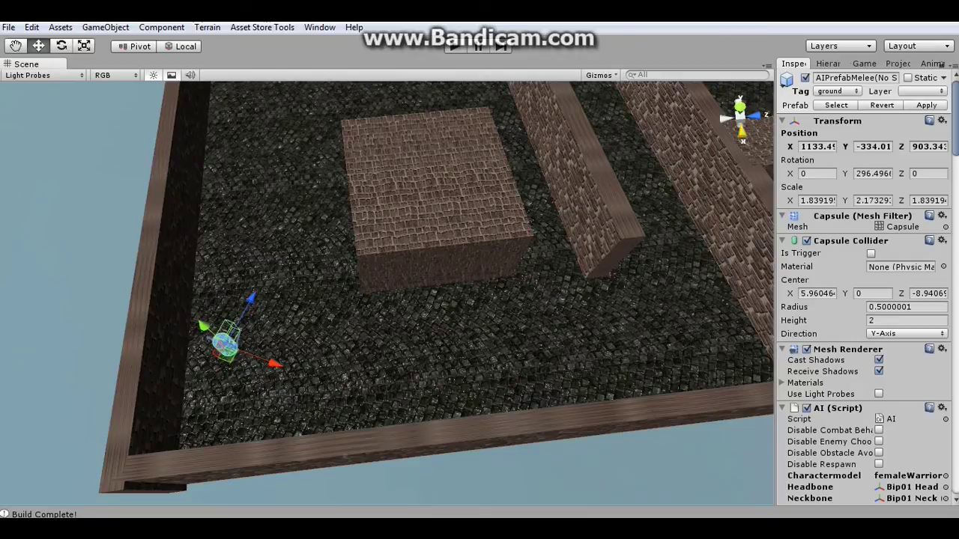
click(435, 187)
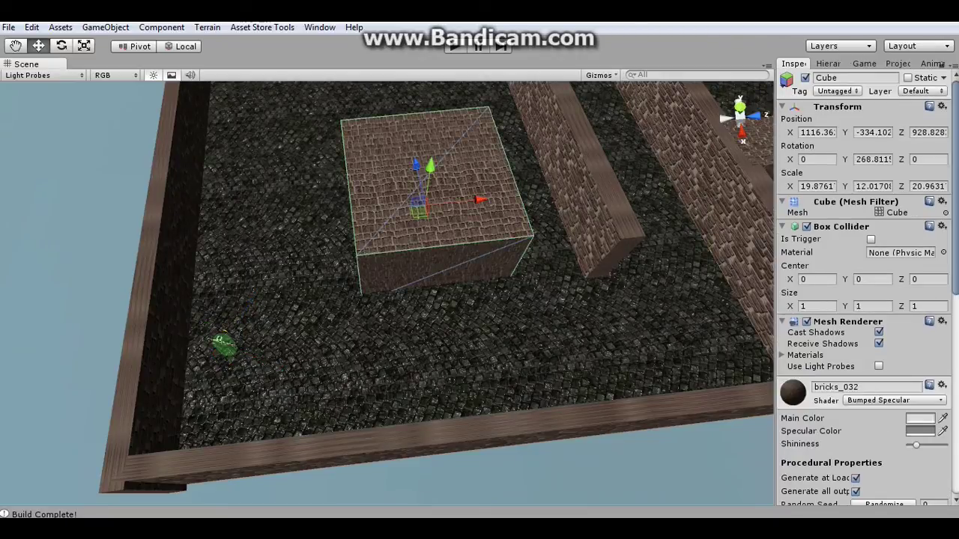
click(837, 90)
key(Escape)
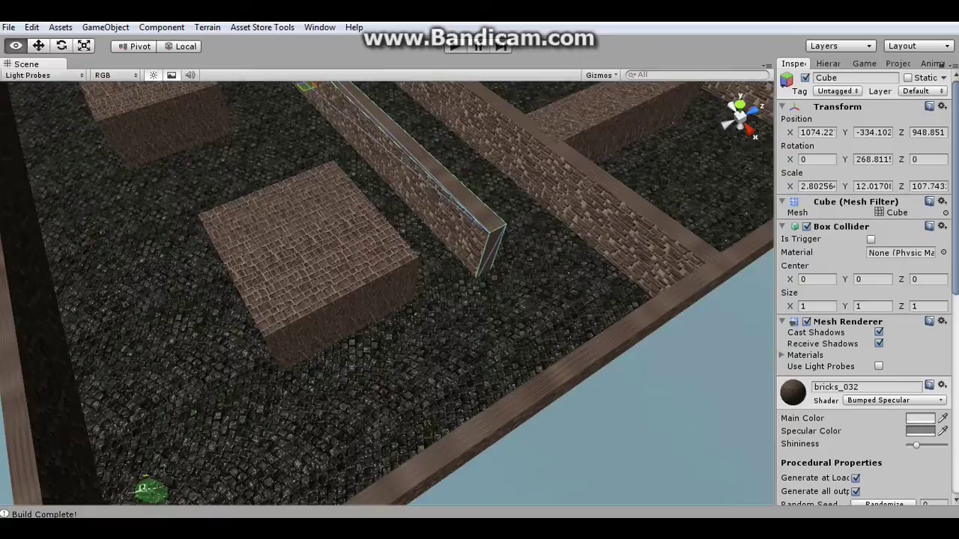
alt+drag(374, 299, 464, 300)
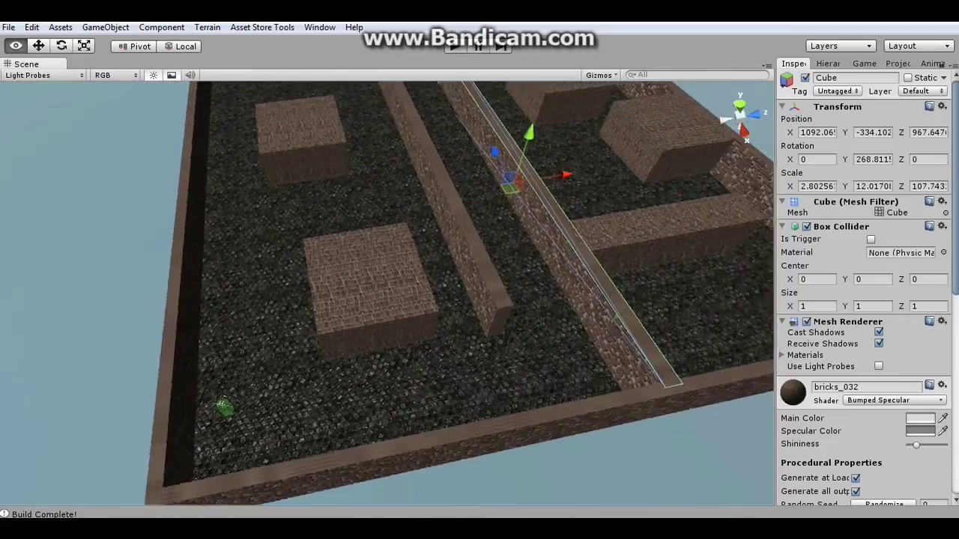
alt+drag(375, 300, 465, 300)
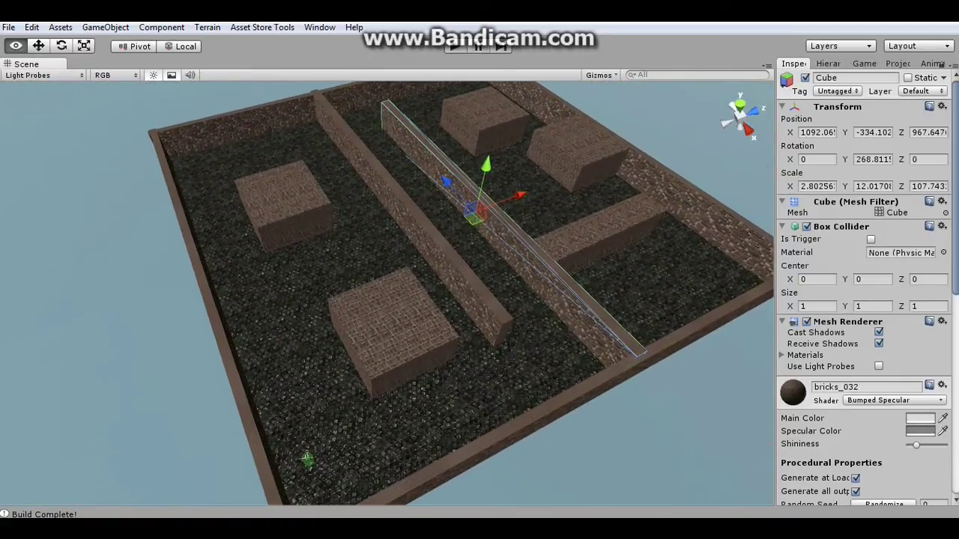
key(ctrl+z)
key(ctrl+z)
key(ctrl+z)
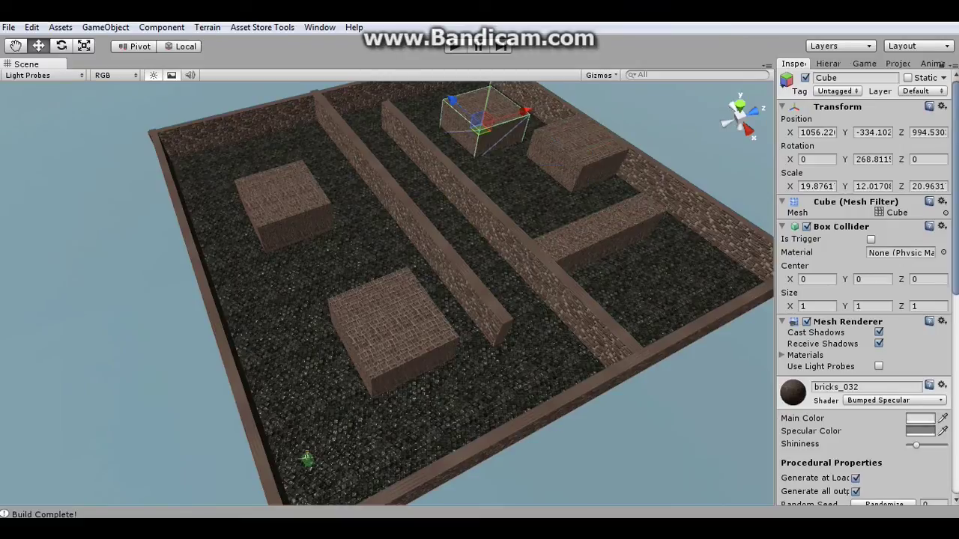
alt+drag(374, 299, 465, 300)
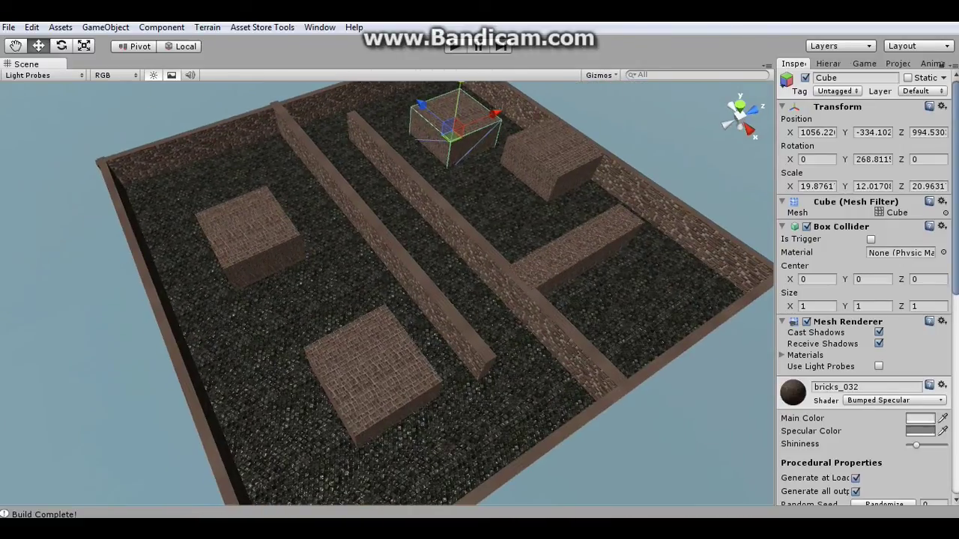
- Drag the Navigational Mesh prefab from the project assets onto the maze floor
key(ctrl+5)
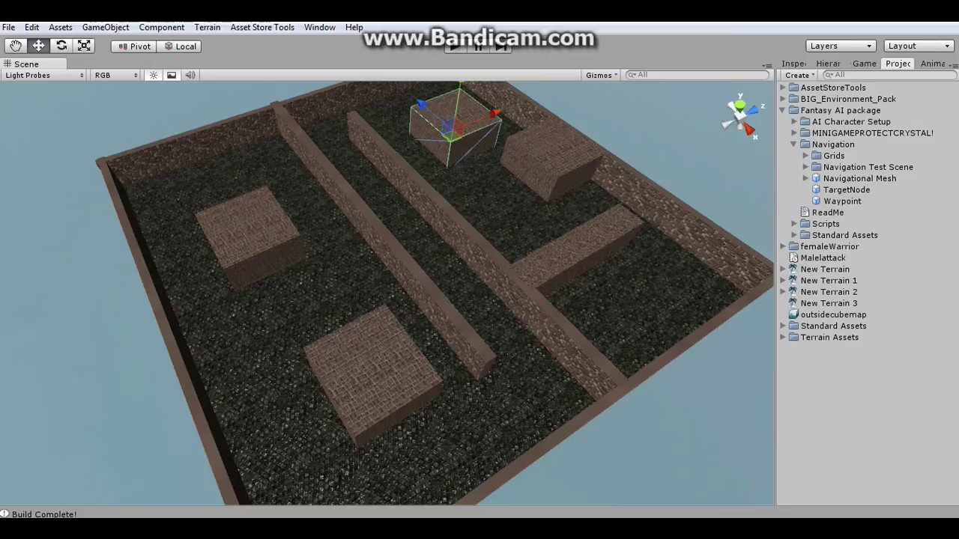
drag(859, 178, 435, 300)
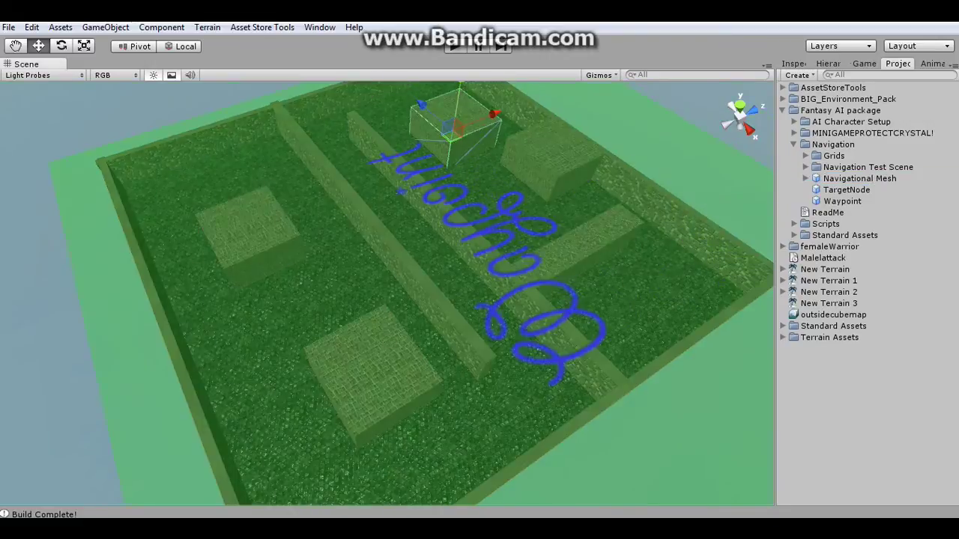
key(f)
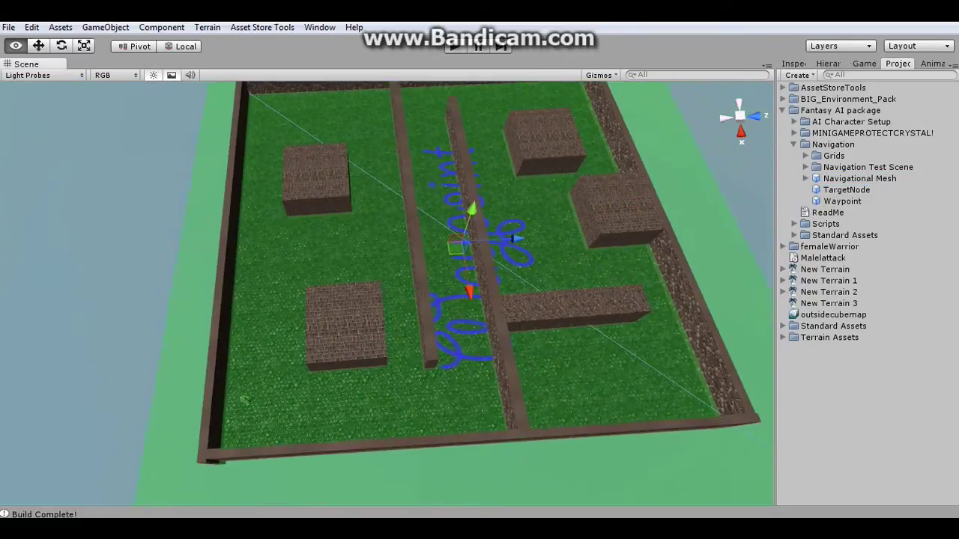
- Position and size the Navigational Mesh cube over the maze, then show its Inspector settings
drag(434, 216, 447, 189)
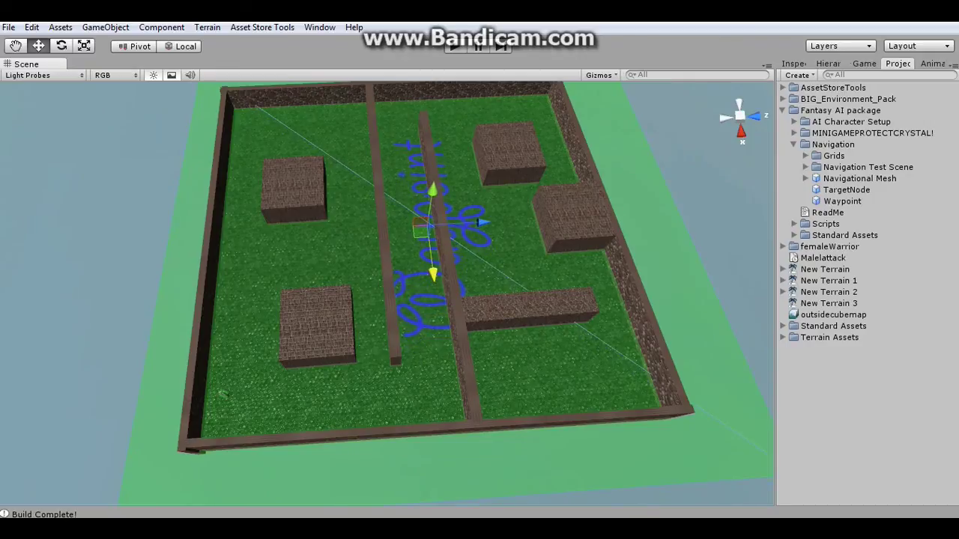
key(r)
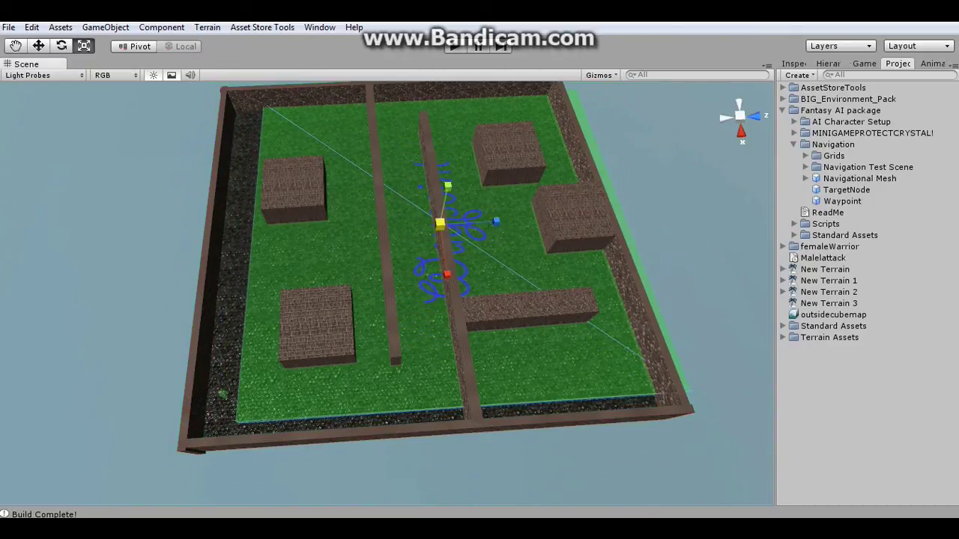
key(w)
alt+drag(390, 285, 300, 300)
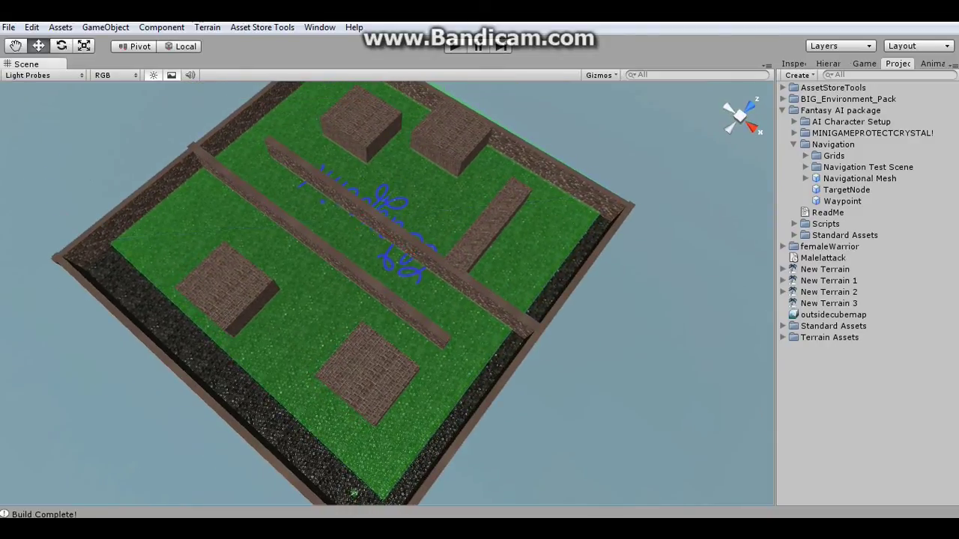
mouse_move(408, 250)
mouse_down()
mouse_move(416, 256)
mouse_move(392, 204)
mouse_move(352, 225)
mouse_up()
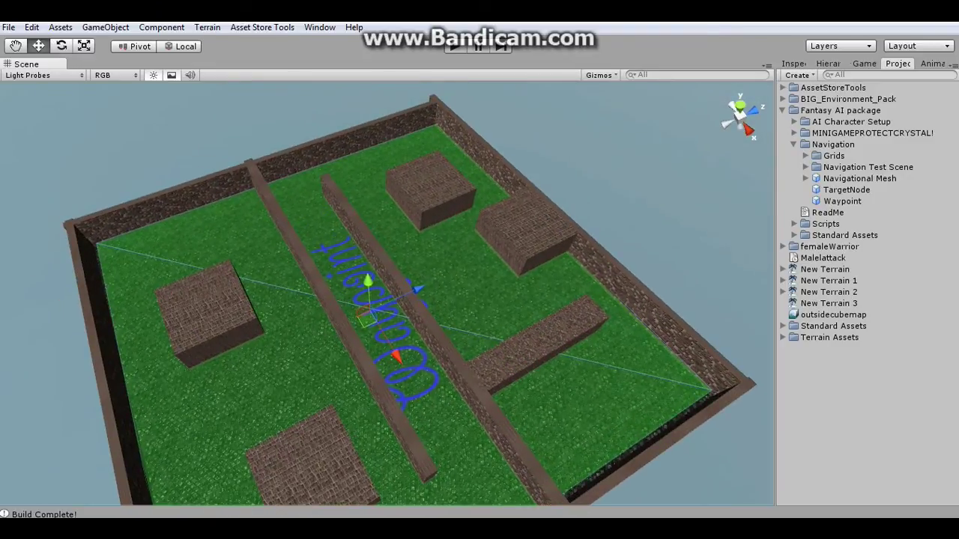
drag(416, 288, 413, 289)
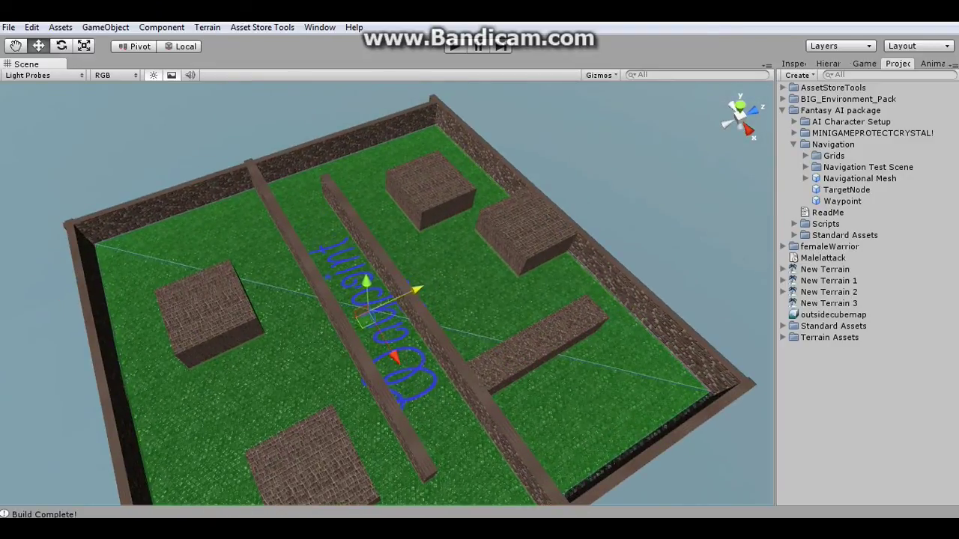
key(r)
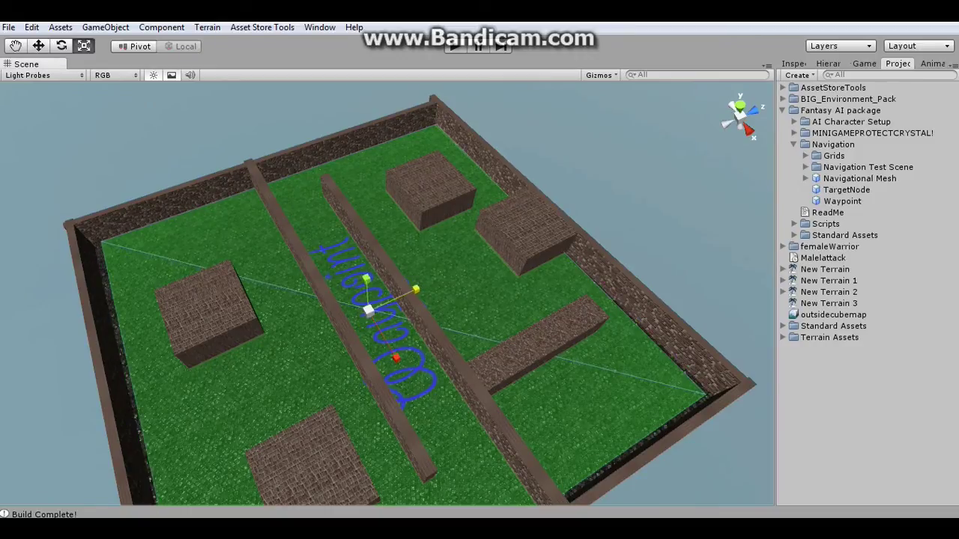
key(w)
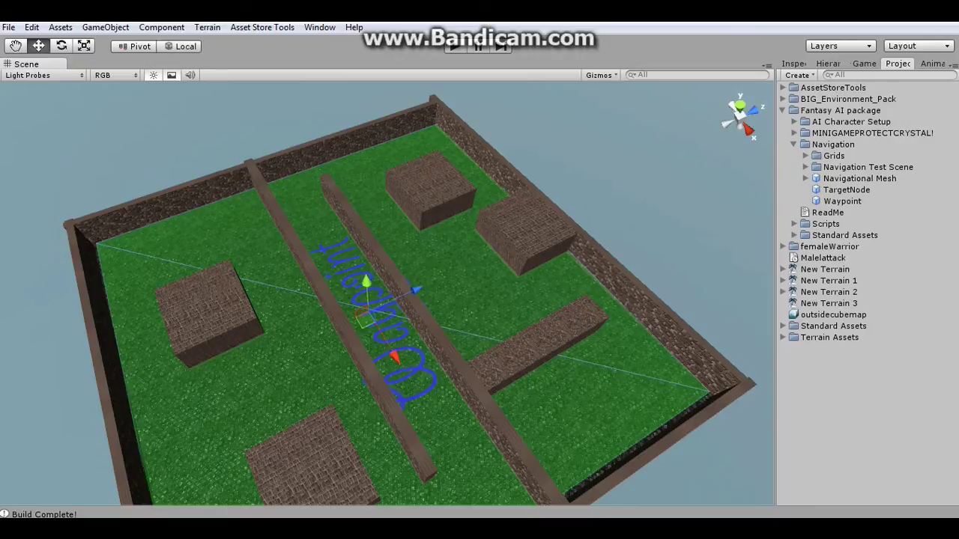
key(r)
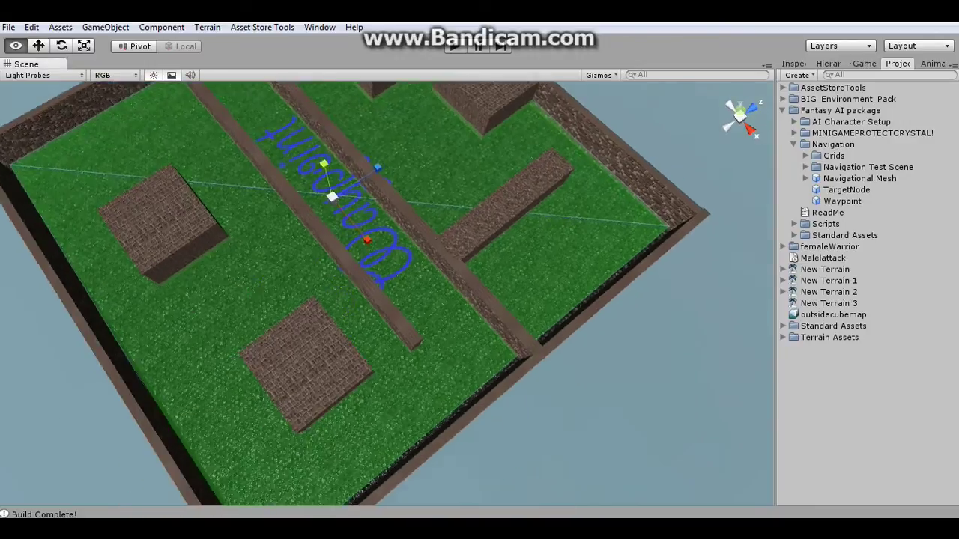
alt+drag(389, 299, 314, 300)
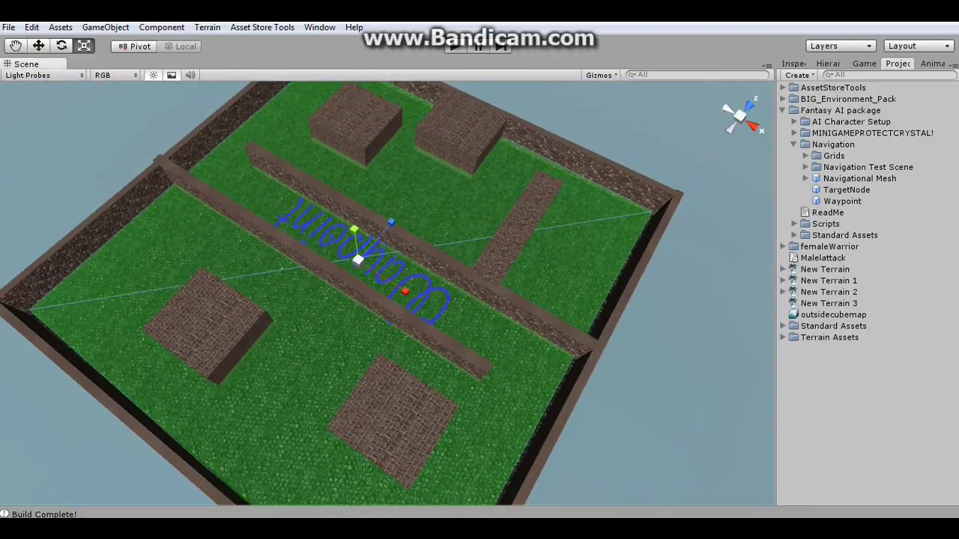
key(ctrl+3)
- Uncheck the X18432, X36864 and X1024 grid resolutions and check X576
scroll(865, 284, down, 1)
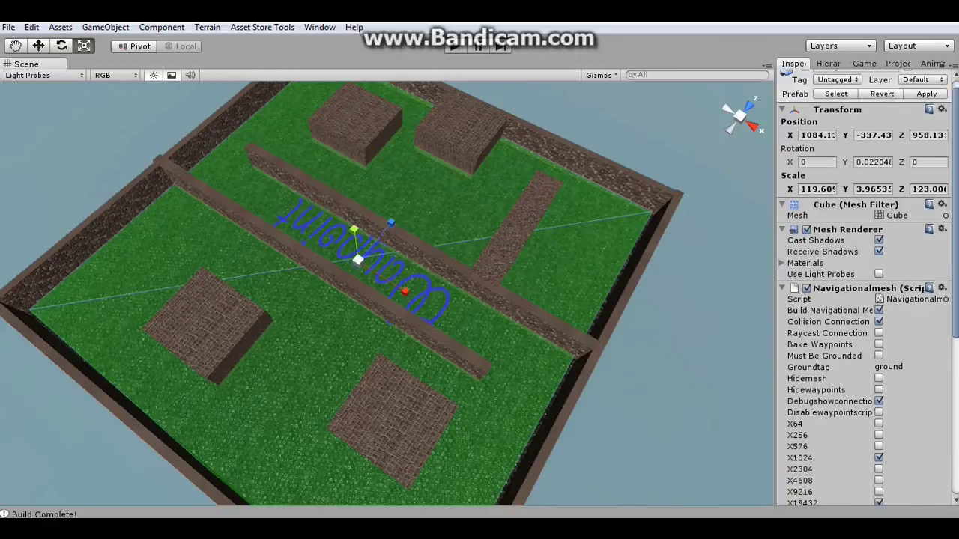
scroll(865, 284, down, 4)
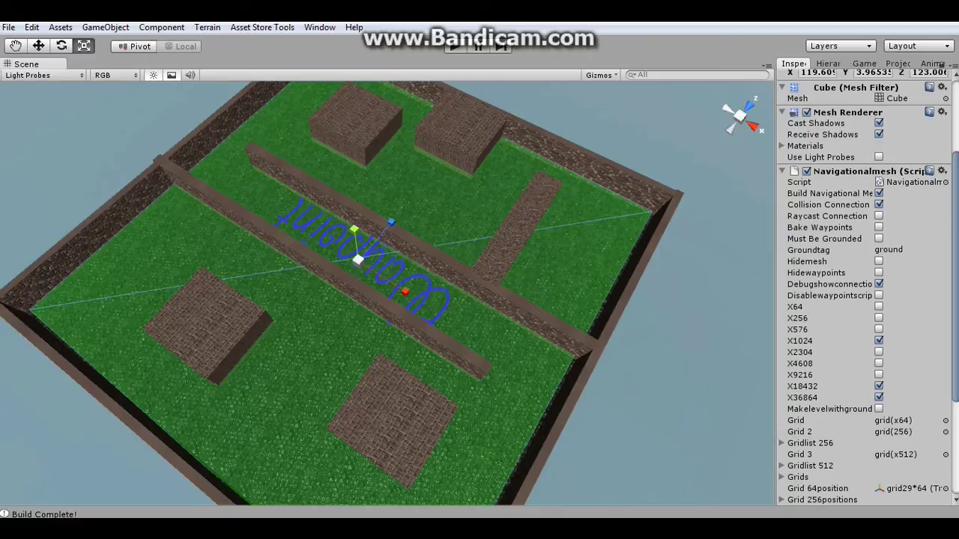
click(878, 386)
click(878, 397)
click(879, 340)
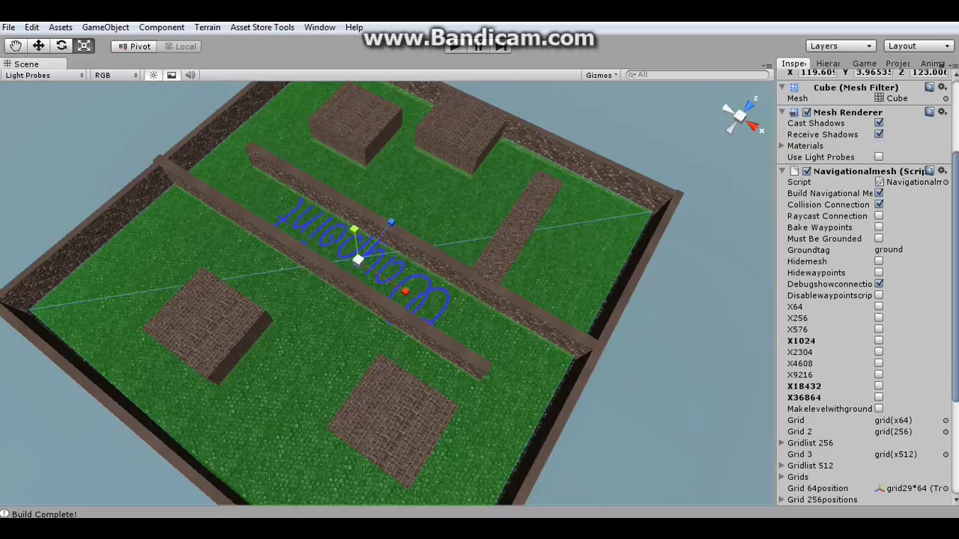
click(878, 330)
- Orbit the Scene view around the maze while the green navigation grid previews
key(w)
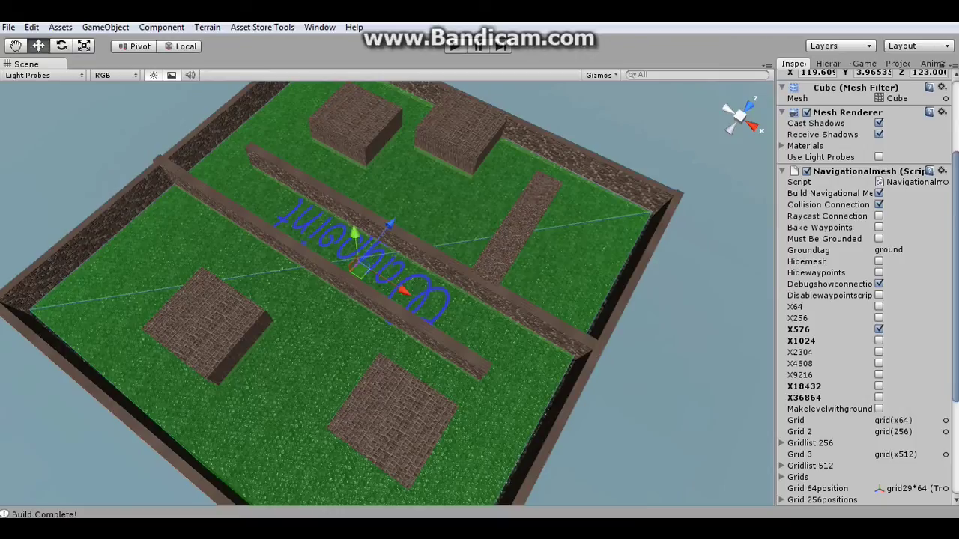
mouse_move(404, 292)
alt+mouse_down()
mouse_move(524, 300)
mouse_move(420, 307)
alt+mouse_up()
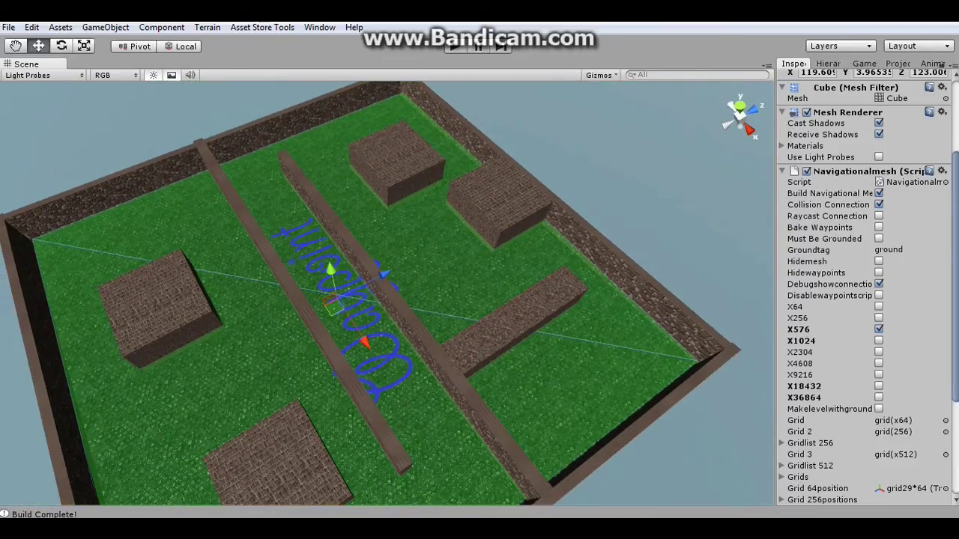
mouse_move(420, 307)
alt+mouse_down()
mouse_move(360, 299)
mouse_move(330, 315)
alt+mouse_up()
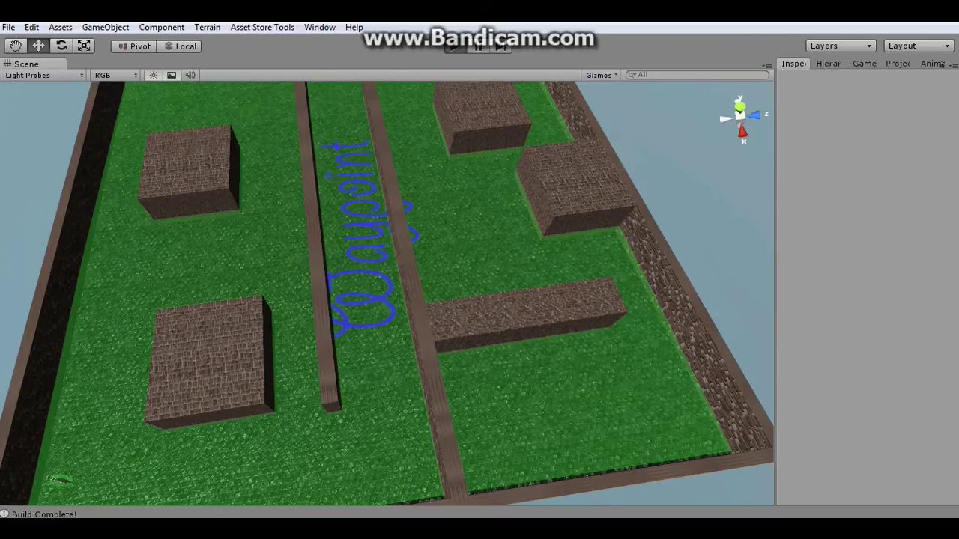
mouse_move(389, 299)
alt+mouse_down()
mouse_move(344, 285)
mouse_move(288, 284)
alt+mouse_up()
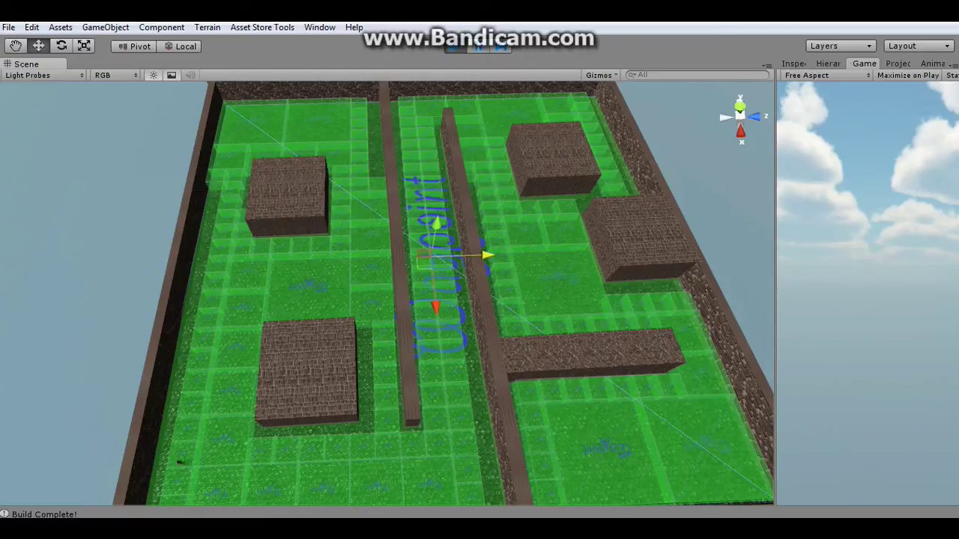
- Stop Play mode and restore the Navigational Mesh object as the selection
key(ctrl+p)
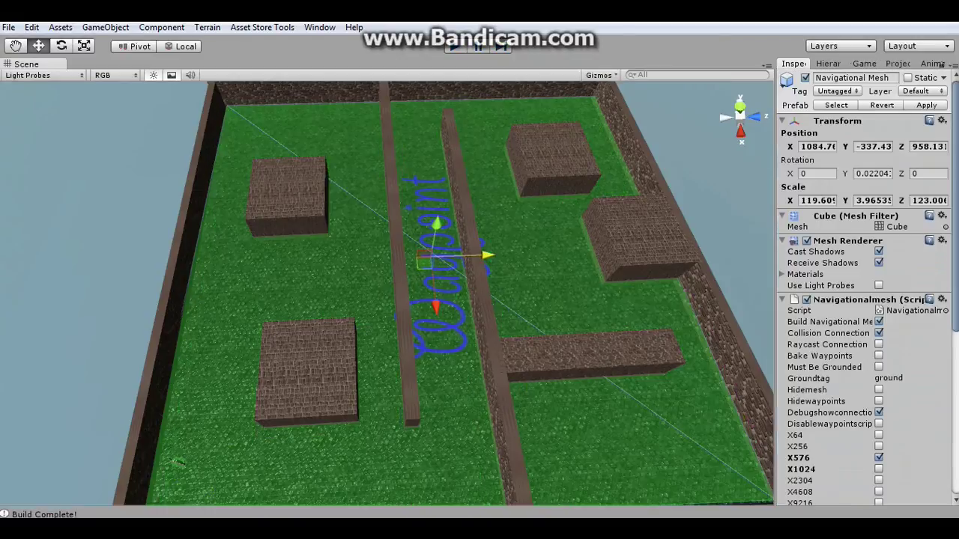
key(Delete)
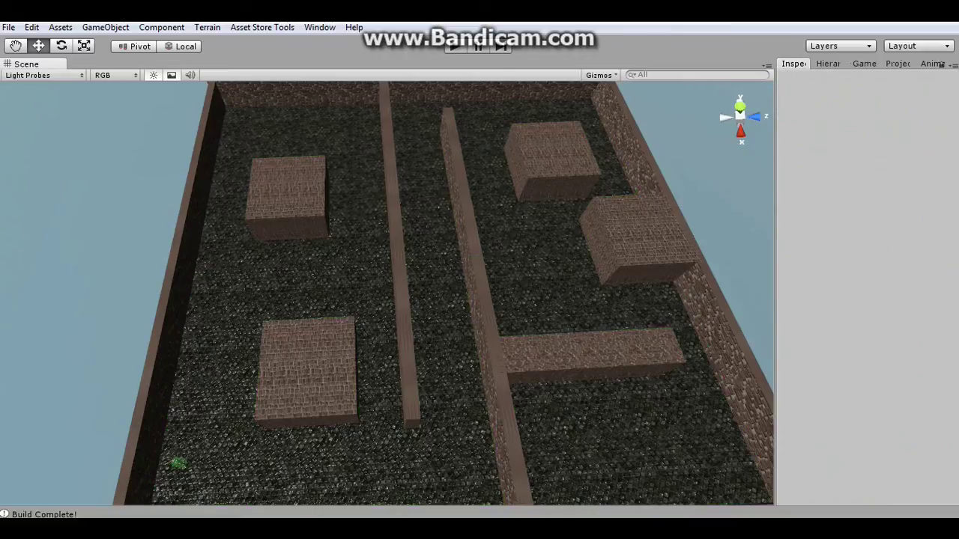
key(ctrl+z)
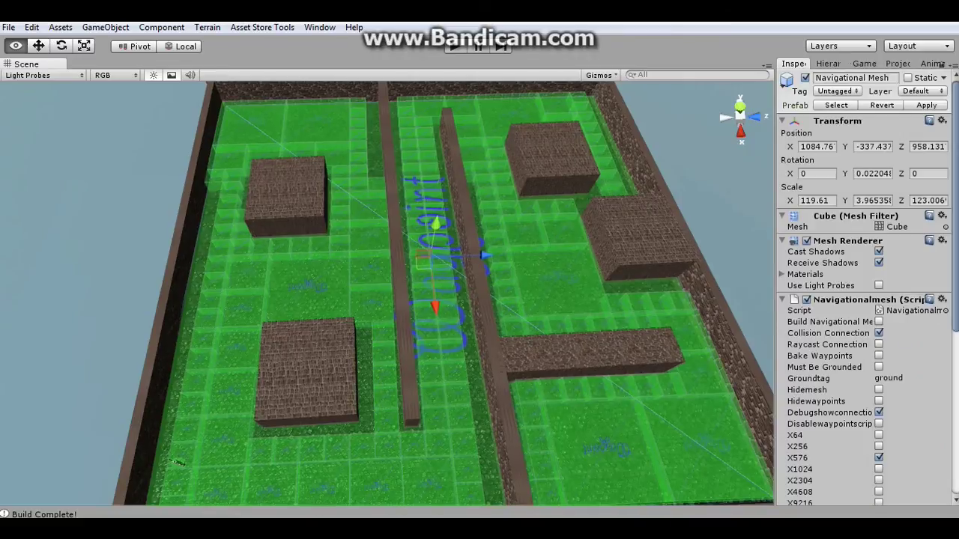
mouse_move(450, 300)
alt+mouse_down()
mouse_move(442, 292)
mouse_move(480, 292)
mouse_move(307, 300)
mouse_move(453, 292)
alt+mouse_up()
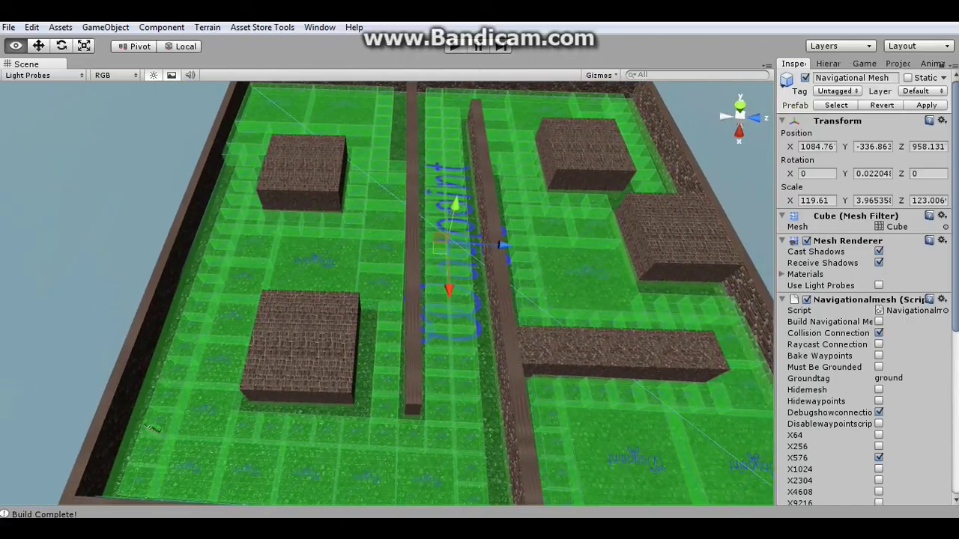
- Widen the Inspector and tick Bake Waypoints in the Navigationalmesh script
scroll(861, 299, down, 2)
scroll(861, 299, down, 1)
scroll(861, 299, down, 1)
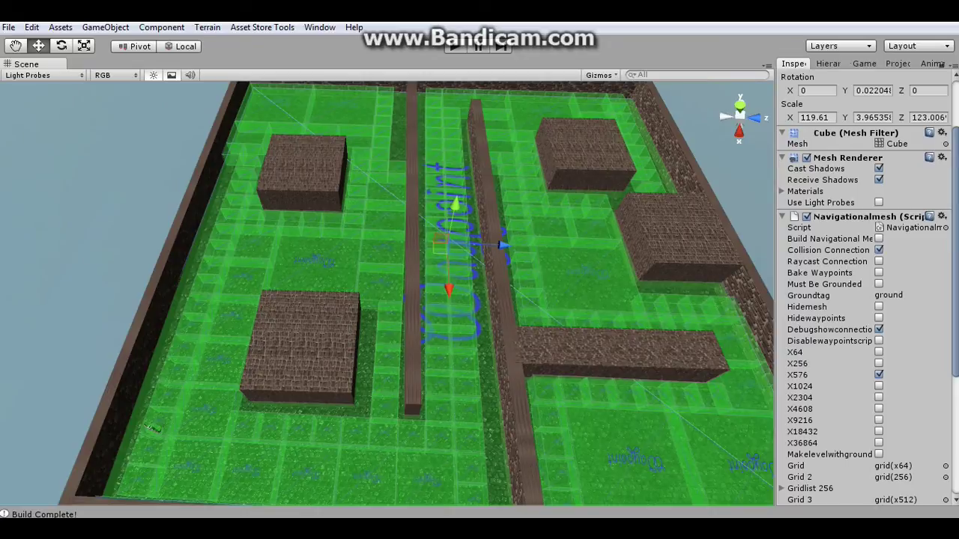
scroll(862, 299, down, 2)
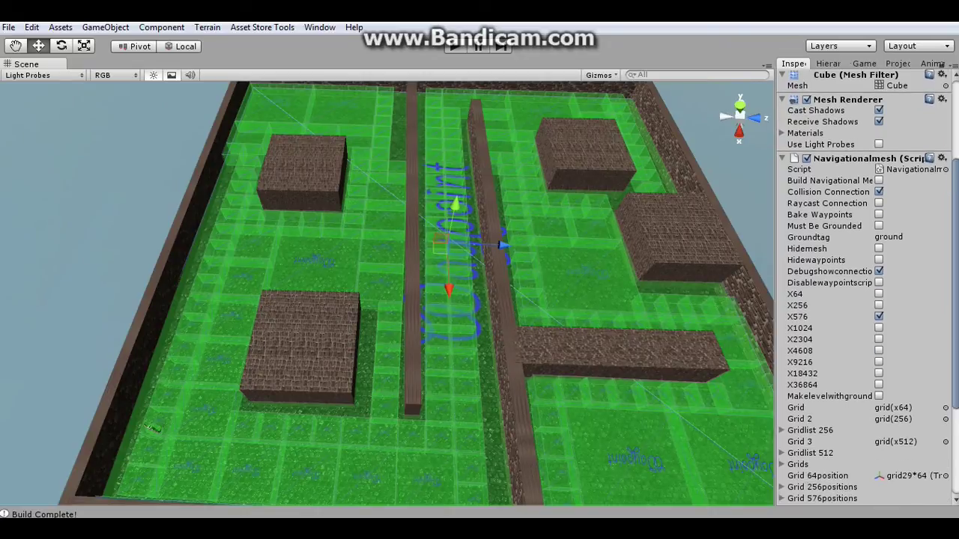
scroll(862, 299, down, 1)
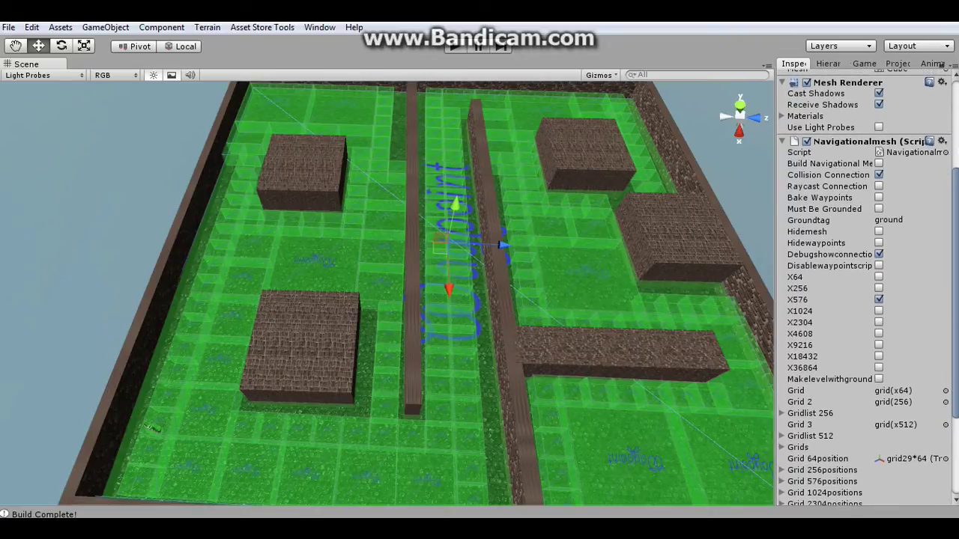
drag(774, 285, 763, 285)
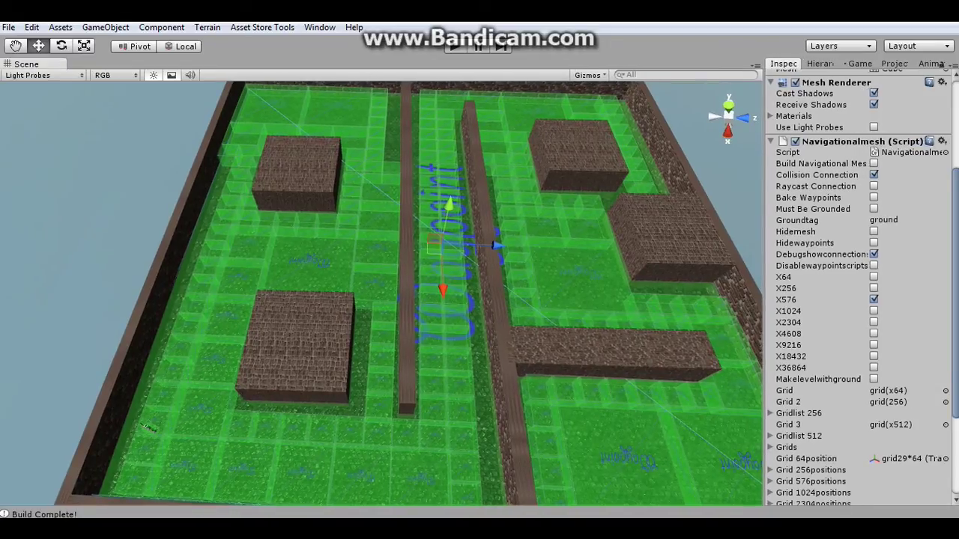
scroll(862, 285, up, 1)
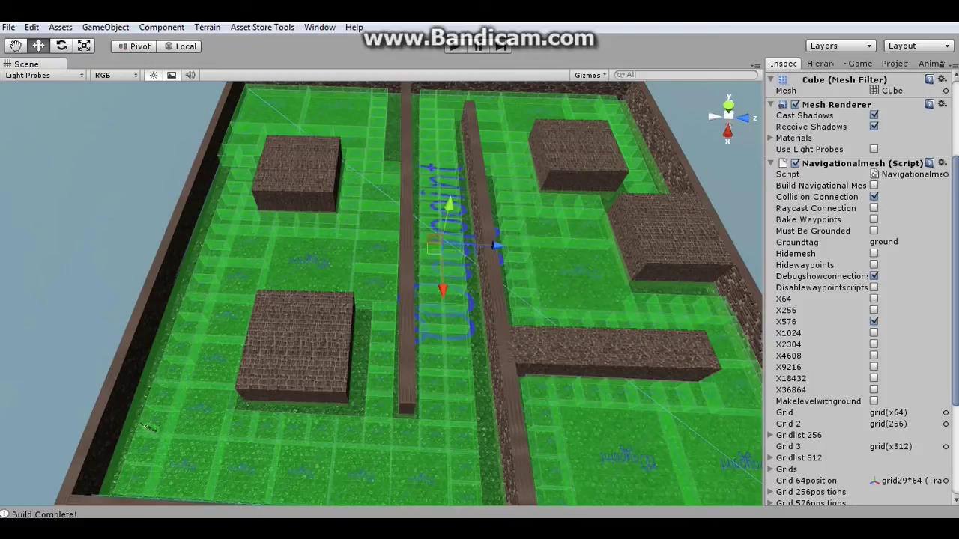
click(874, 219)
mouse_move(404, 292)
alt+mouse_down()
mouse_move(345, 292)
mouse_move(135, 429)
alt+mouse_up()
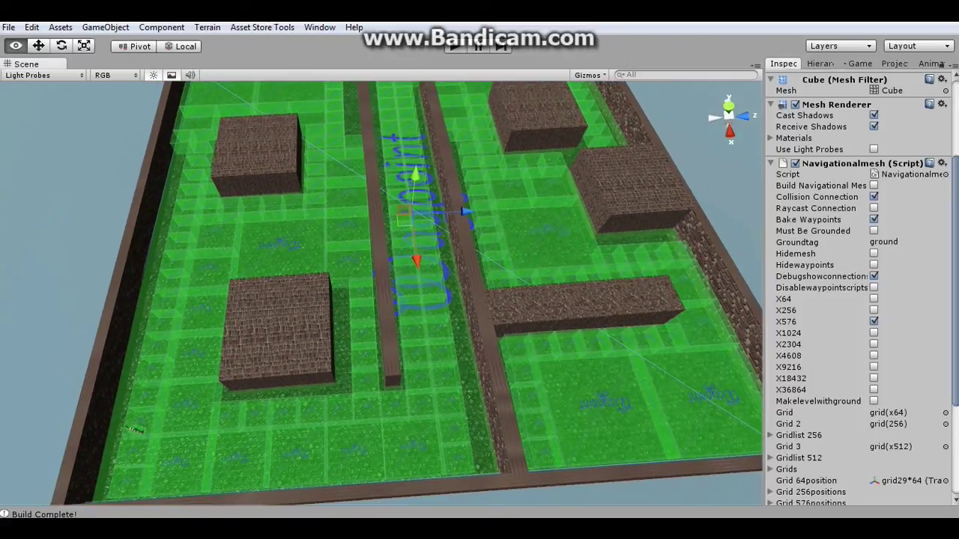
scroll(854, 299, down, 1)
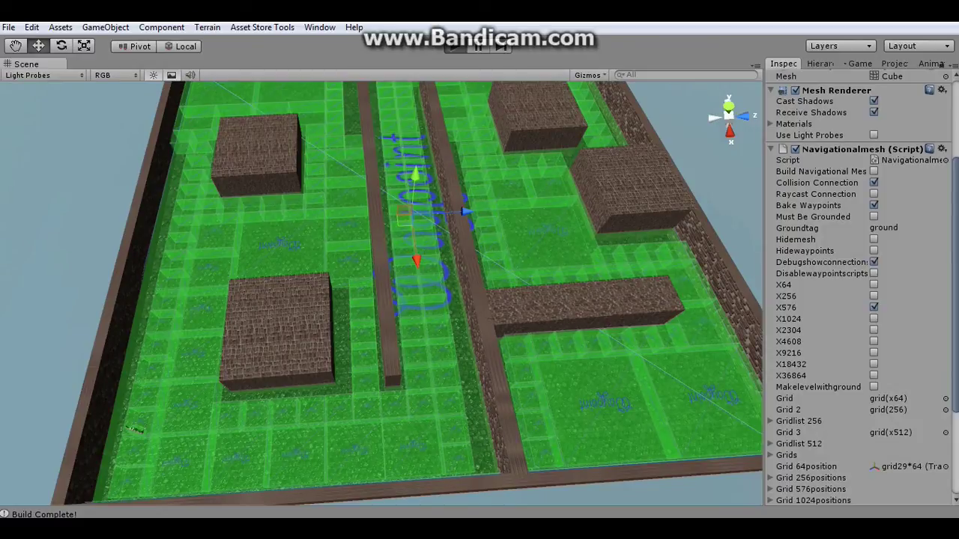
- Run Play mode to bake waypoints, watching connections form until 'Bake Successful!' appears
key(ctrl+p)
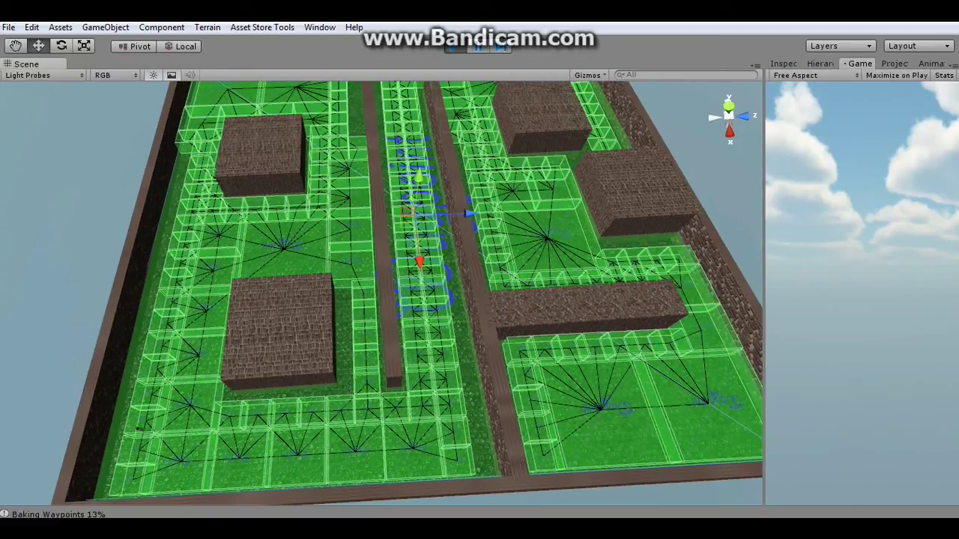
key(ctrl+3)
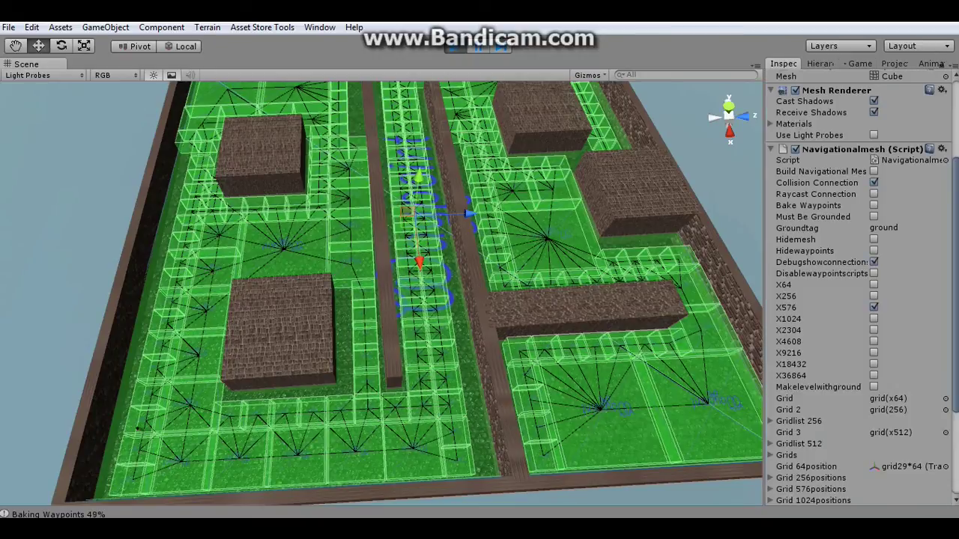
key(alt)
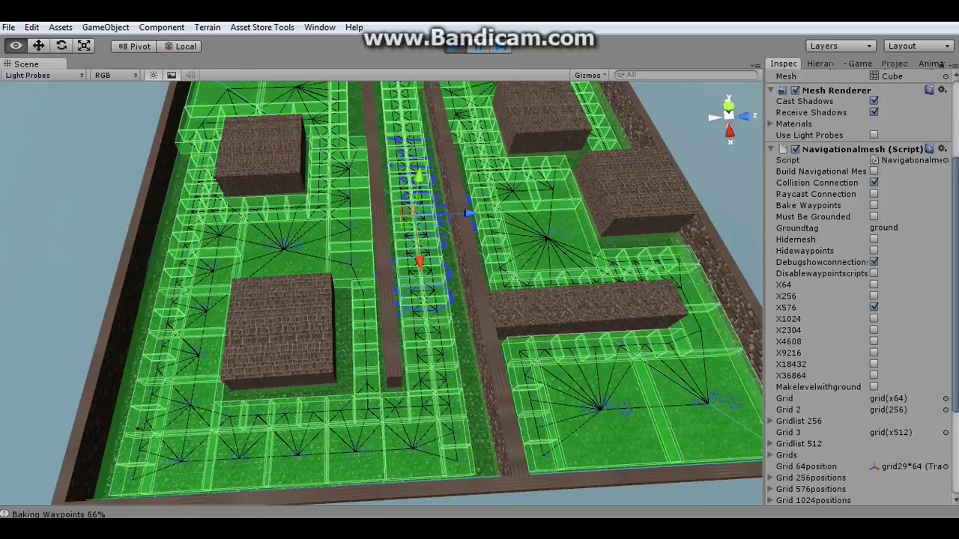
alt+drag(419, 300, 421, 319)
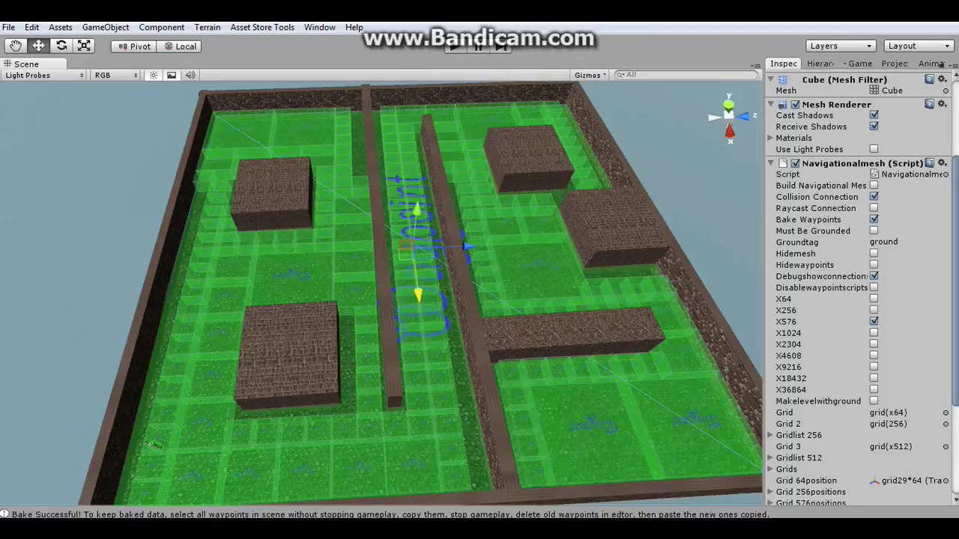
- Reselect the Navigational Mesh and pull back to a wide angled view of the maze
click(150, 443)
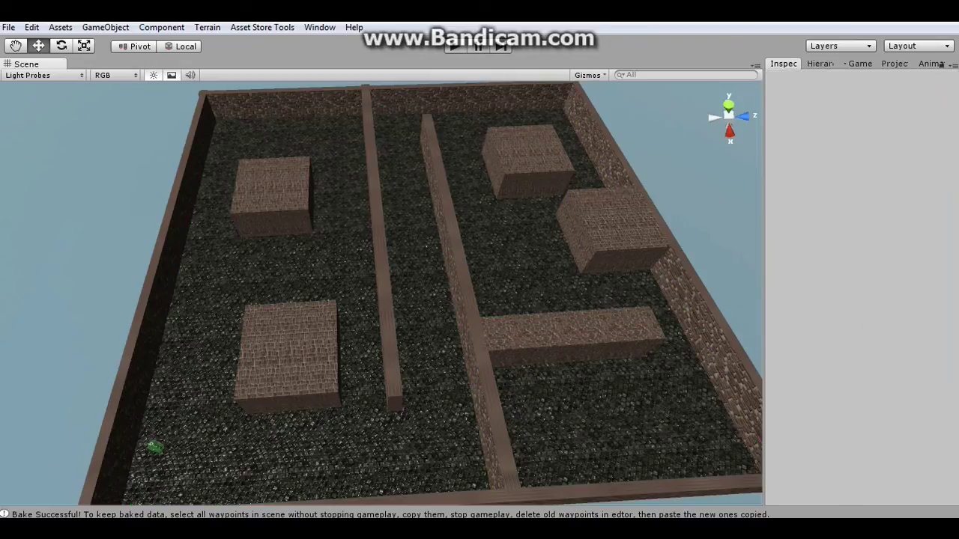
click(154, 447)
scroll(154, 447, up, 3)
scroll(154, 447, up, 3)
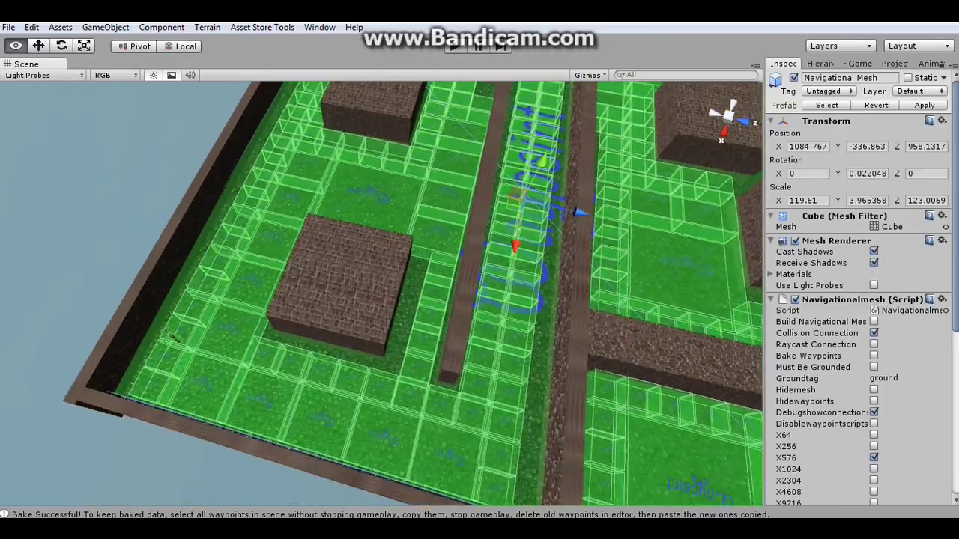
scroll(153, 447, up, 3)
alt+drag(349, 125, 257, 357)
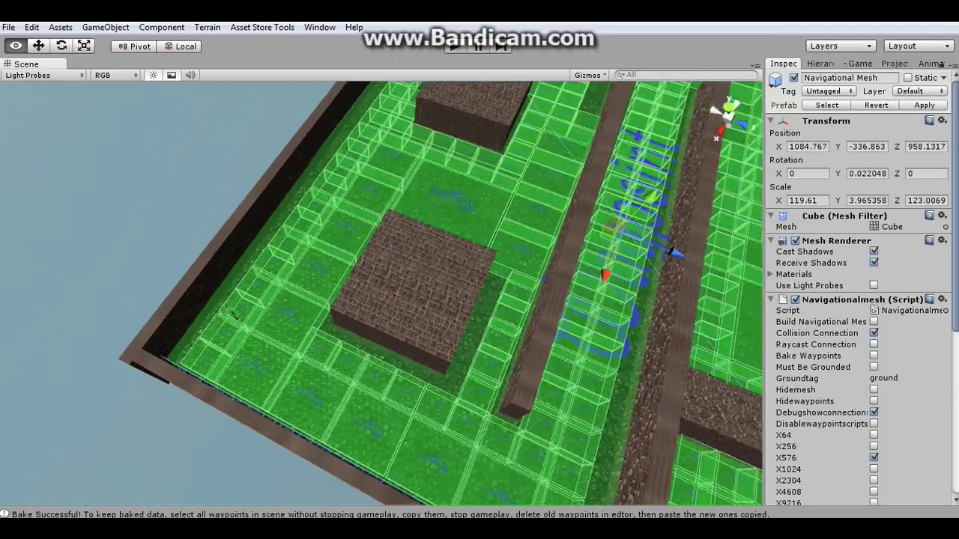
scroll(386, 430, up, 5)
mouse_move(332, 289)
alt+mouse_down()
mouse_move(310, 272)
mouse_move(258, 466)
alt+mouse_up()
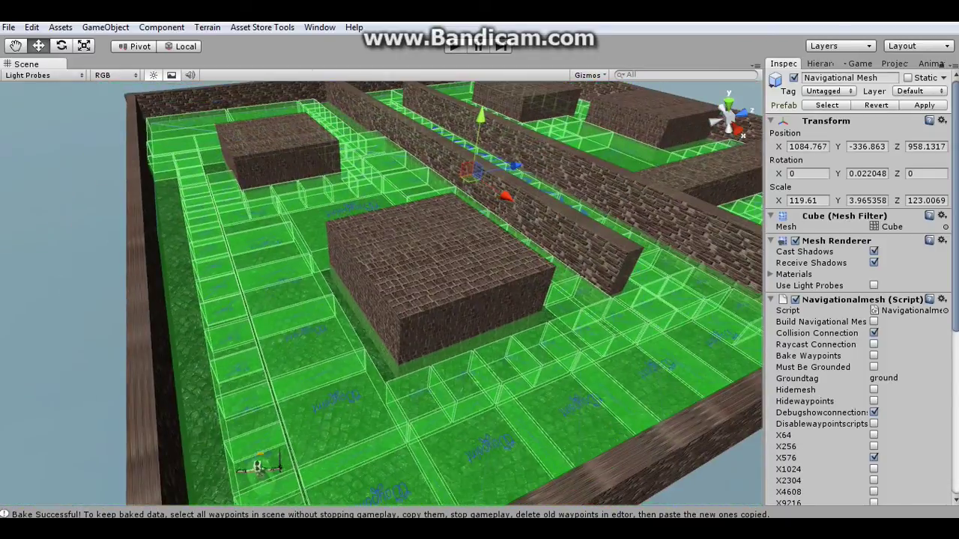
- Flatten the Navigational Mesh cube in Y and untick its Mesh Renderer
click(84, 45)
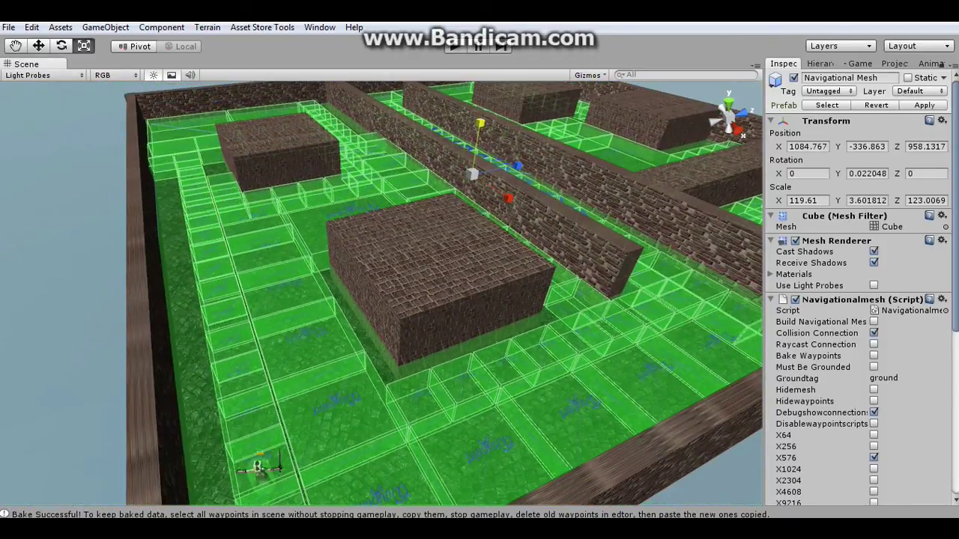
mouse_move(476, 137)
mouse_down()
mouse_move(477, 154)
mouse_move(481, 115)
mouse_up()
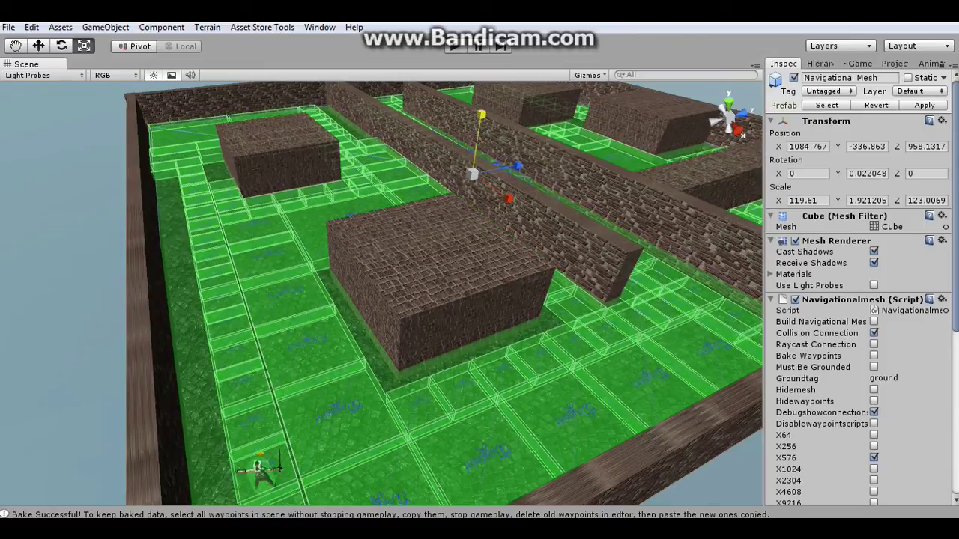
click(795, 241)
alt+drag(441, 292, 382, 367)
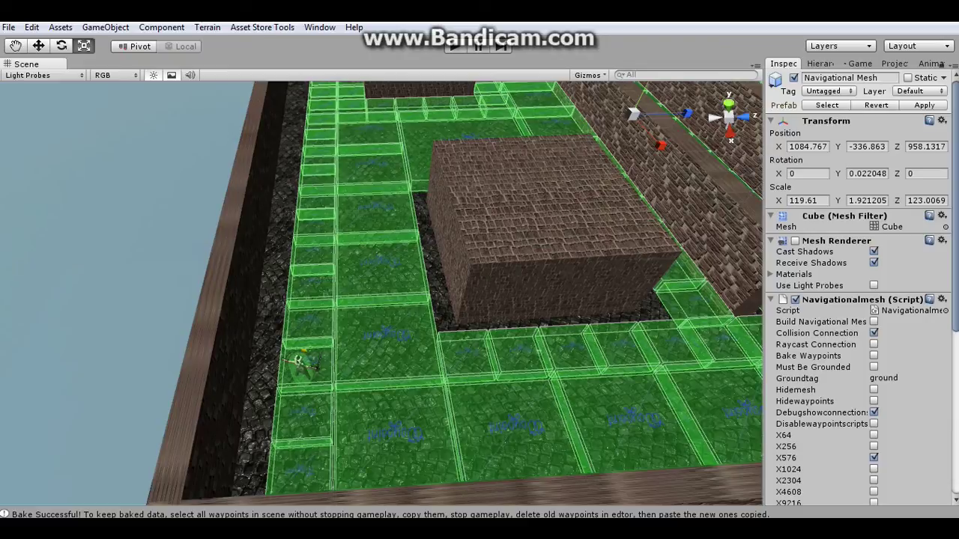
- Tick Hidewaypoints and Disablewaypointscripts in the Navigationalmesh script
click(874, 400)
alt+drag(449, 299, 420, 322)
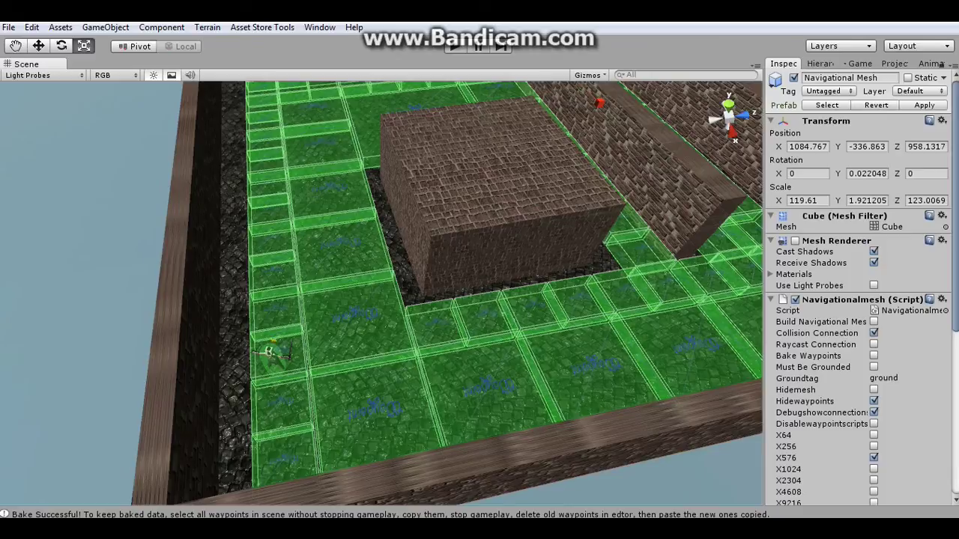
click(874, 424)
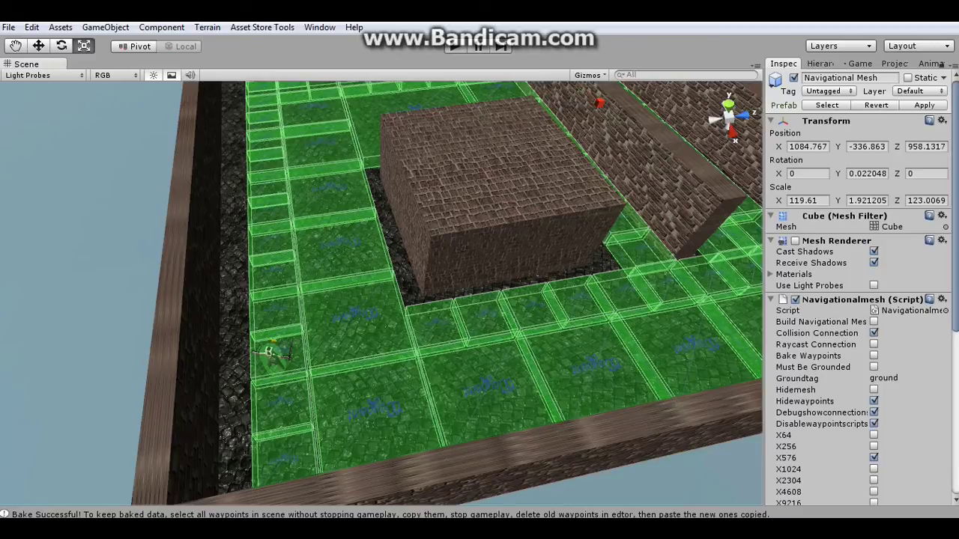
right_drag(374, 299, 465, 292)
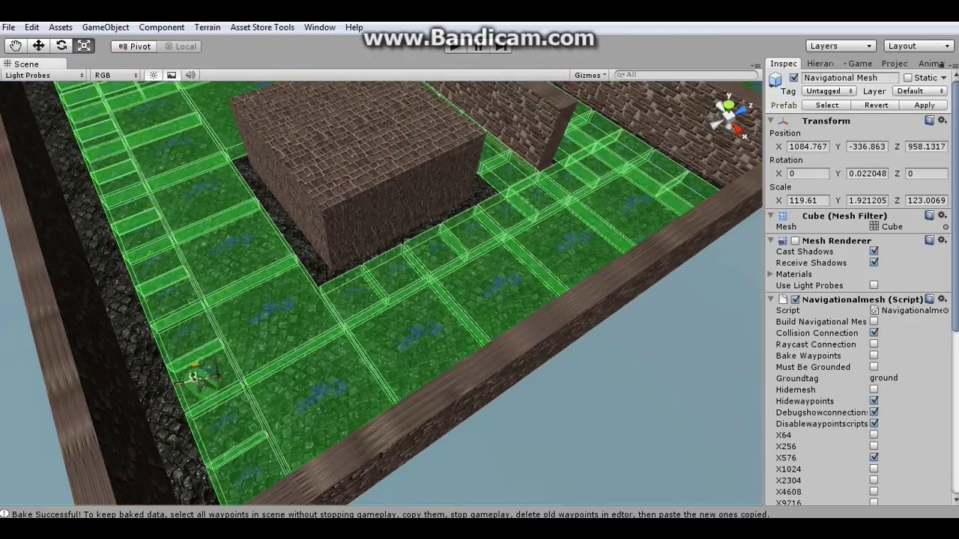
scroll(382, 292, up, 2)
scroll(382, 293, up, 2)
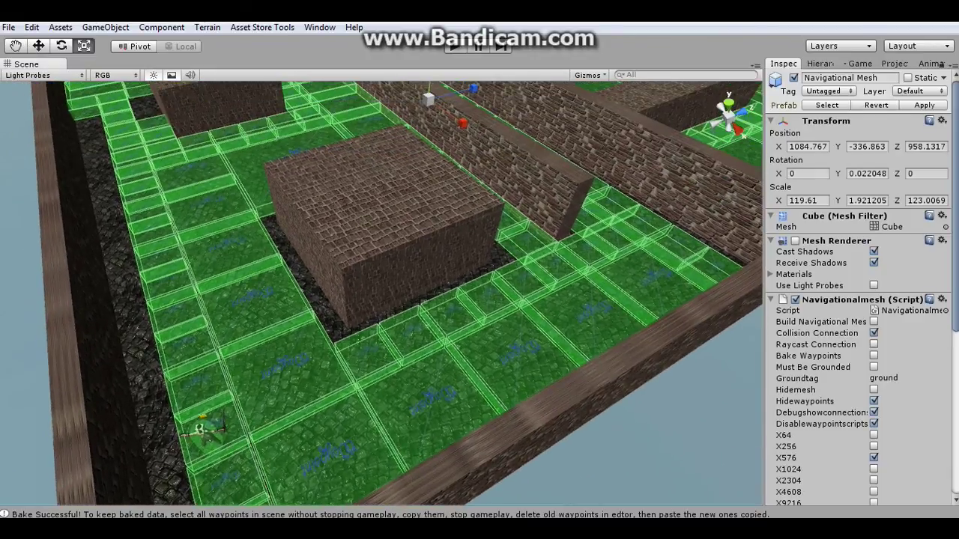
alt+drag(382, 293, 420, 247)
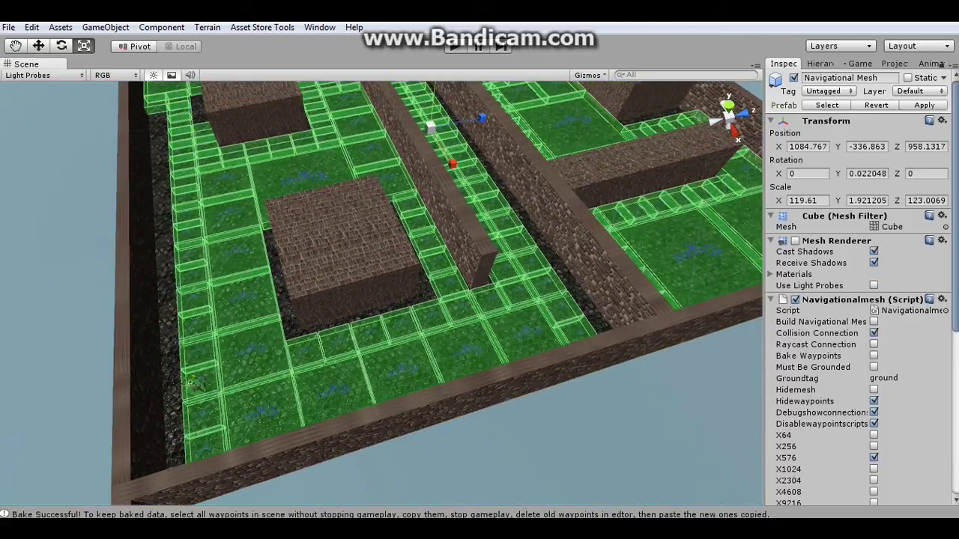
middle_drag(382, 292, 310, 322)
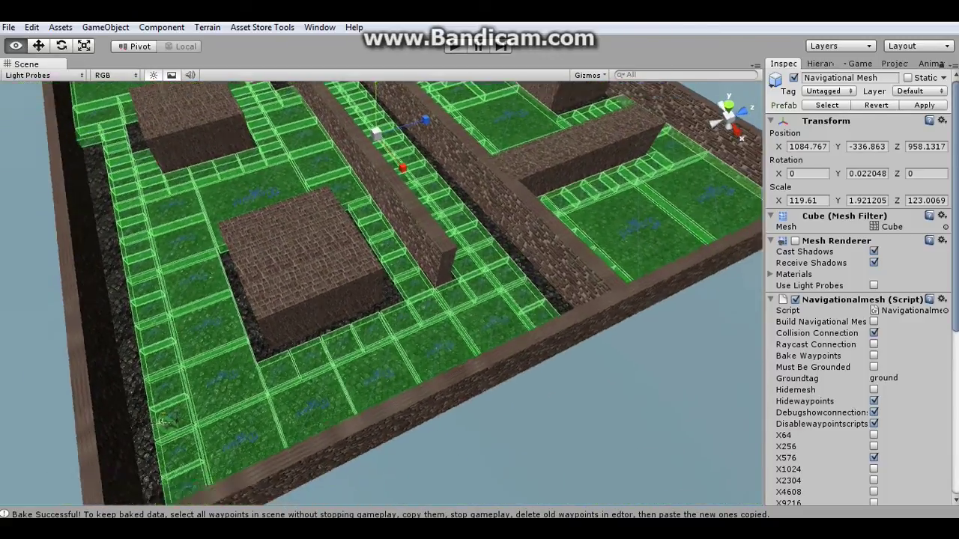
alt+drag(382, 292, 352, 315)
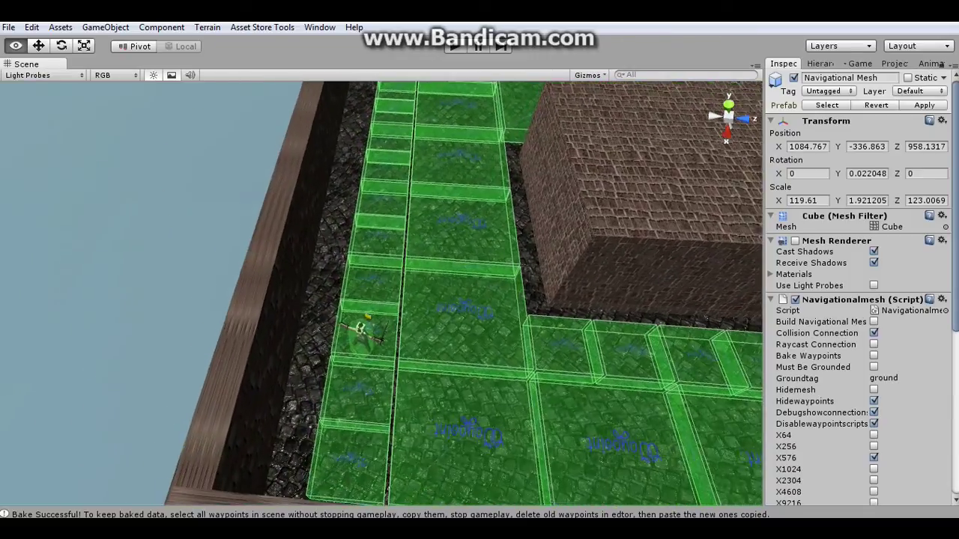
scroll(382, 292, up, 2)
scroll(382, 292, up, 2)
scroll(382, 292, up, 2)
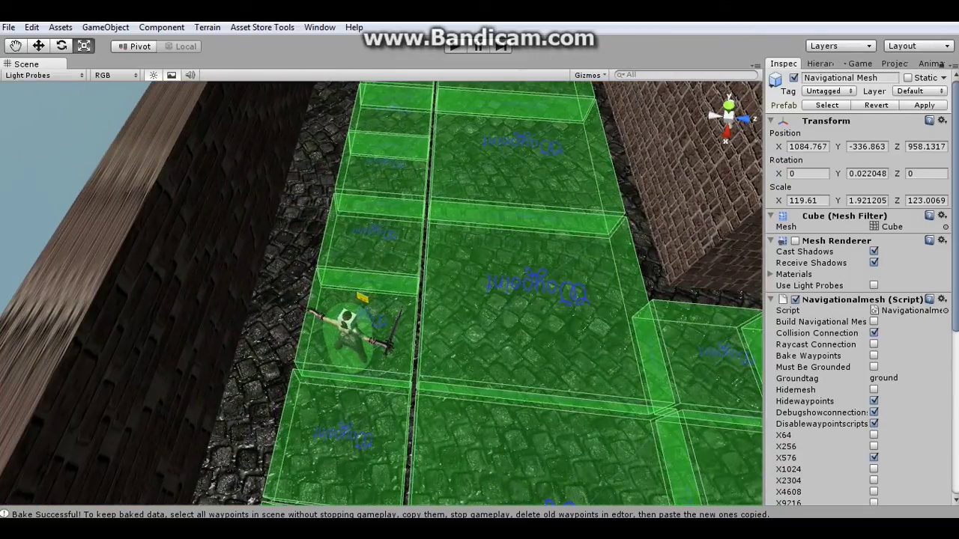
- Select the AI character and turn the view toward the open area past the wall
click(347, 326)
alt+drag(347, 326, 315, 337)
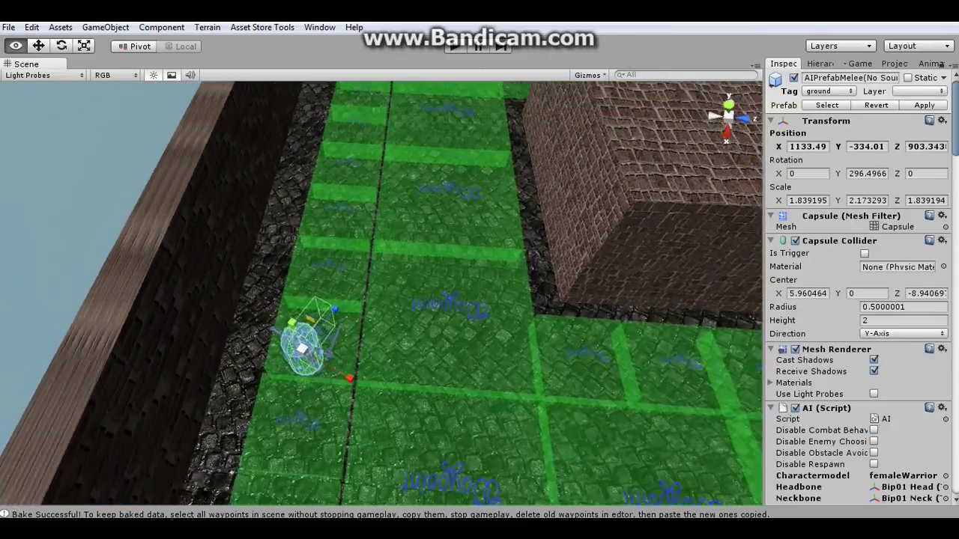
scroll(382, 292, down, 3)
mouse_move(382, 292)
alt+mouse_down()
mouse_move(322, 299)
mouse_move(247, 329)
alt+mouse_up()
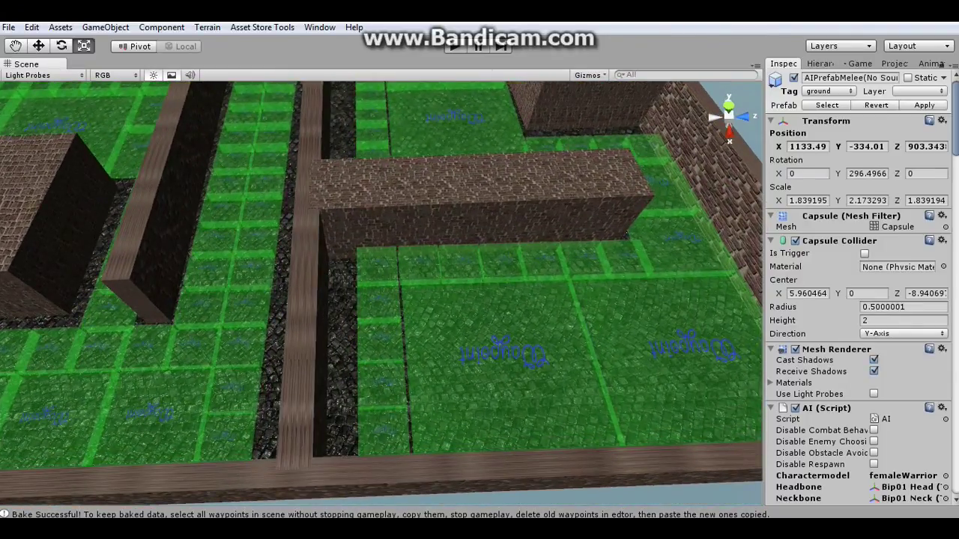
- Place the TargetNode prefab in the open maze area and view its properties
key(ctrl+5)
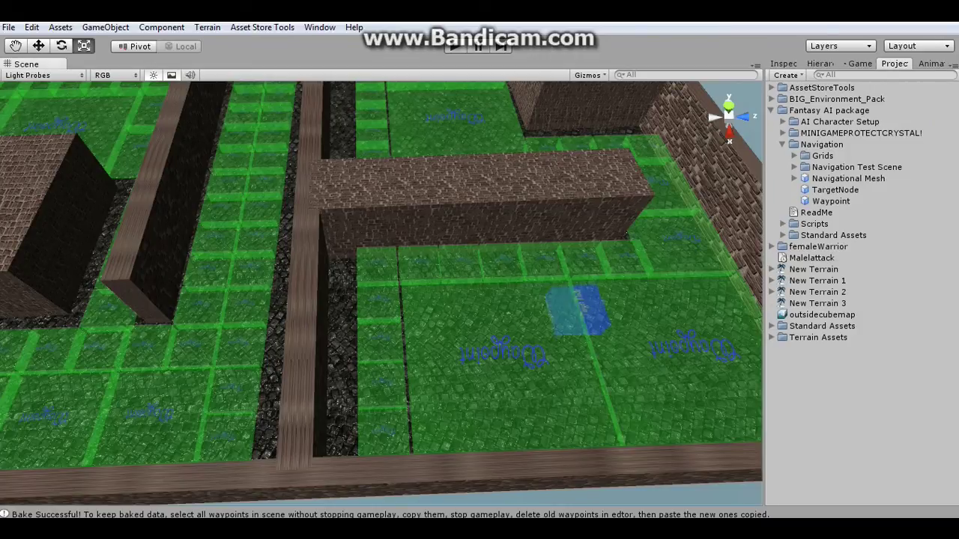
mouse_move(697, 196)
mouse_down()
mouse_move(482, 331)
mouse_move(419, 314)
mouse_move(457, 333)
mouse_up()
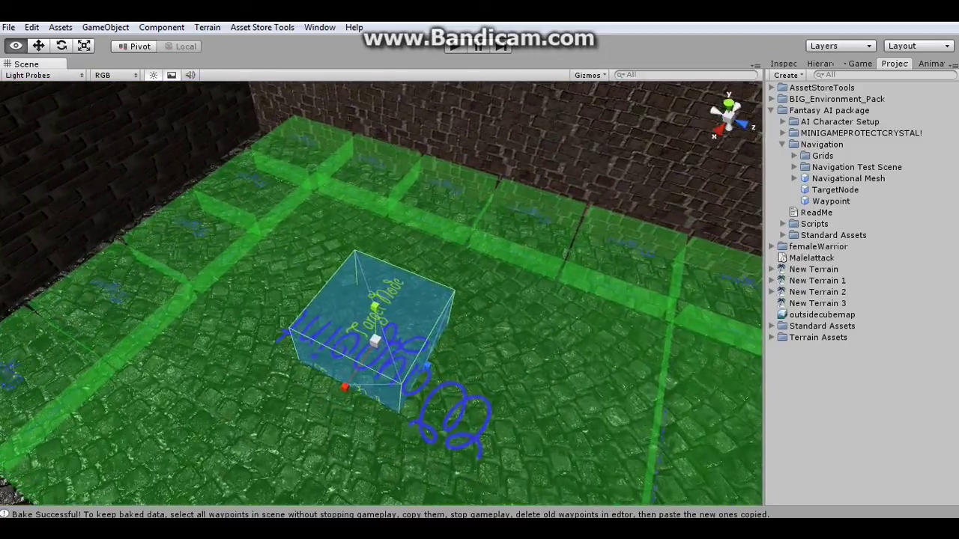
key(ctrl+3)
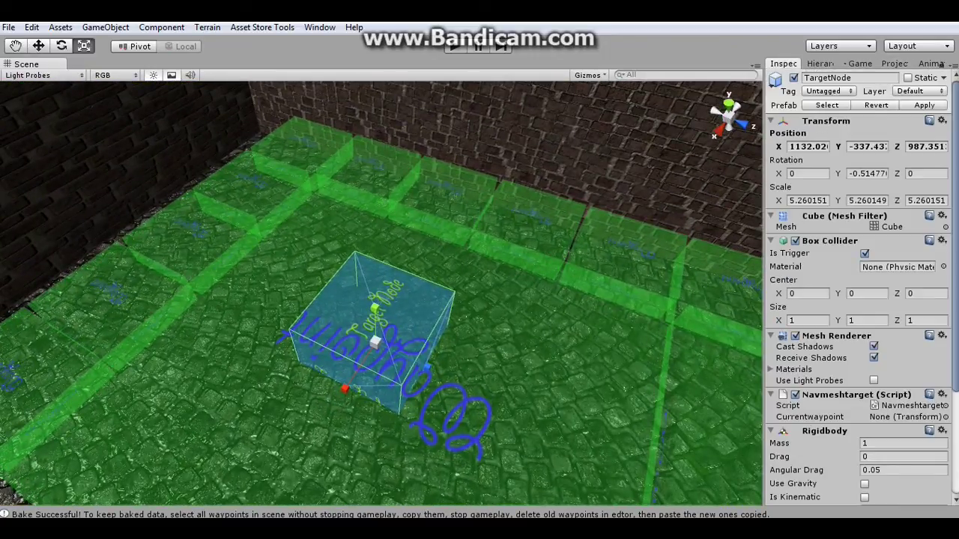
scroll(861, 288, down, 3)
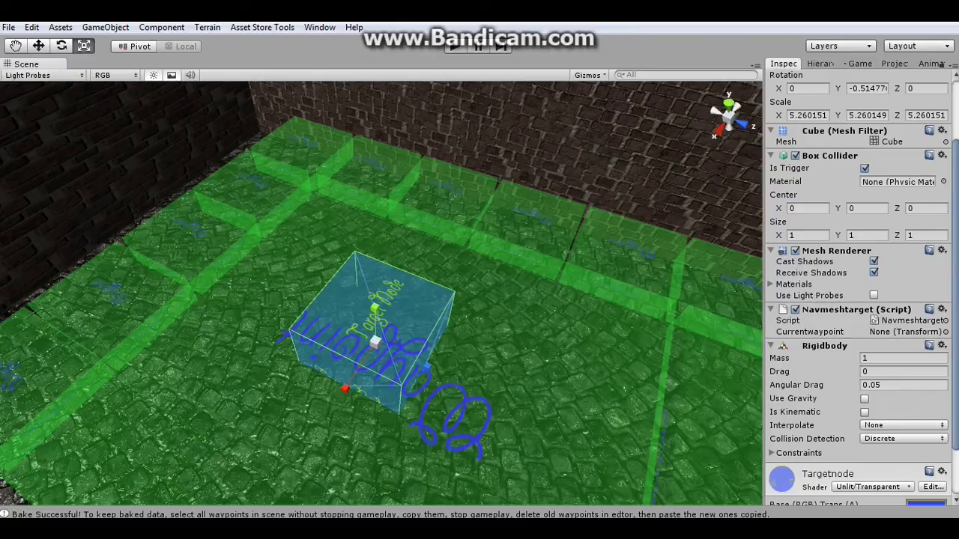
scroll(861, 288, down, 1)
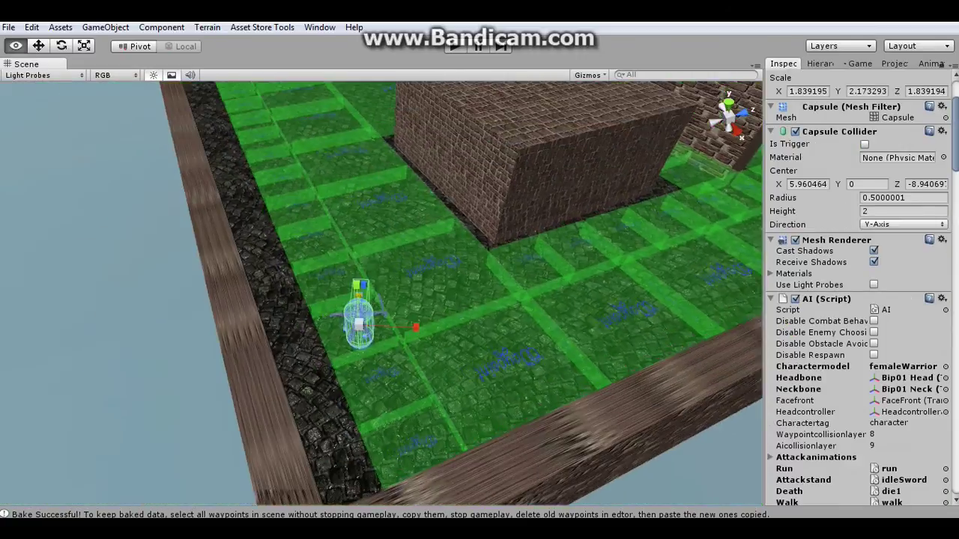
- Set the AI character's Targetlocateto field to TargetNode by searching 'nod' in the picker
scroll(861, 285, down, 5)
scroll(862, 284, down, 3)
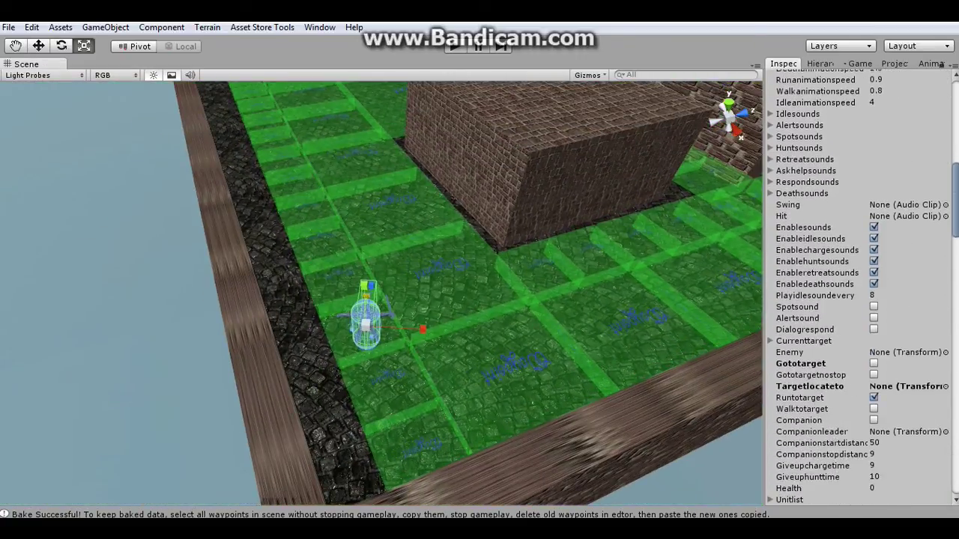
scroll(861, 285, down, 2)
scroll(862, 285, down, 2)
scroll(861, 285, down, 1)
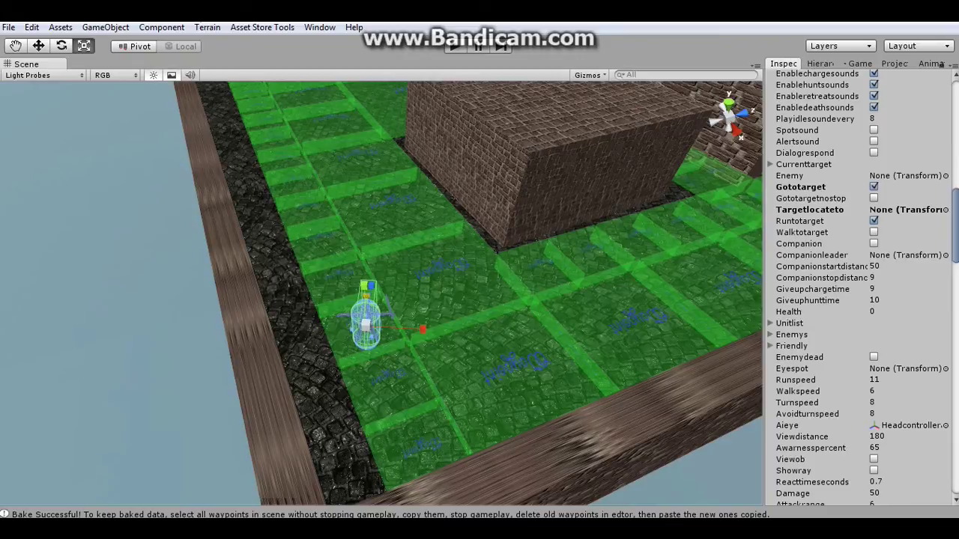
click(945, 210)
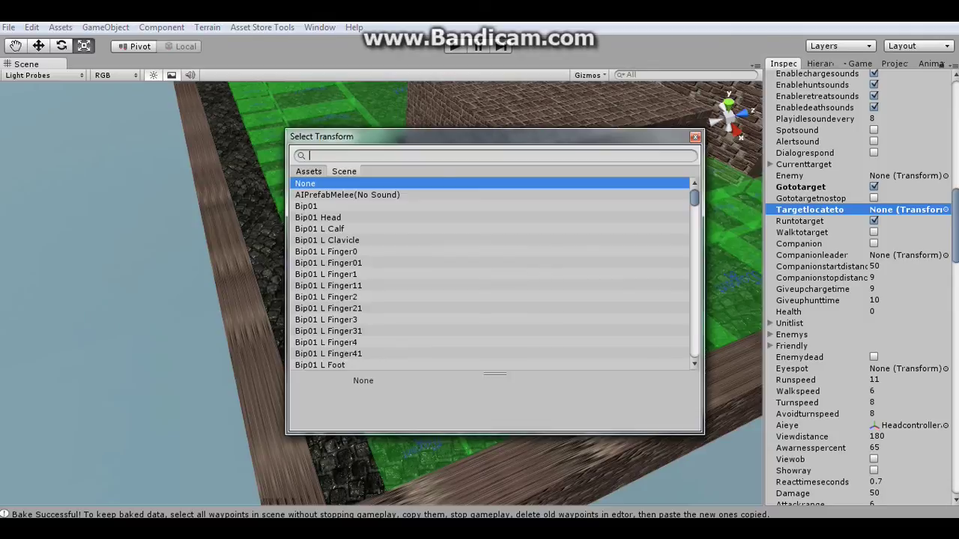
text(nod)
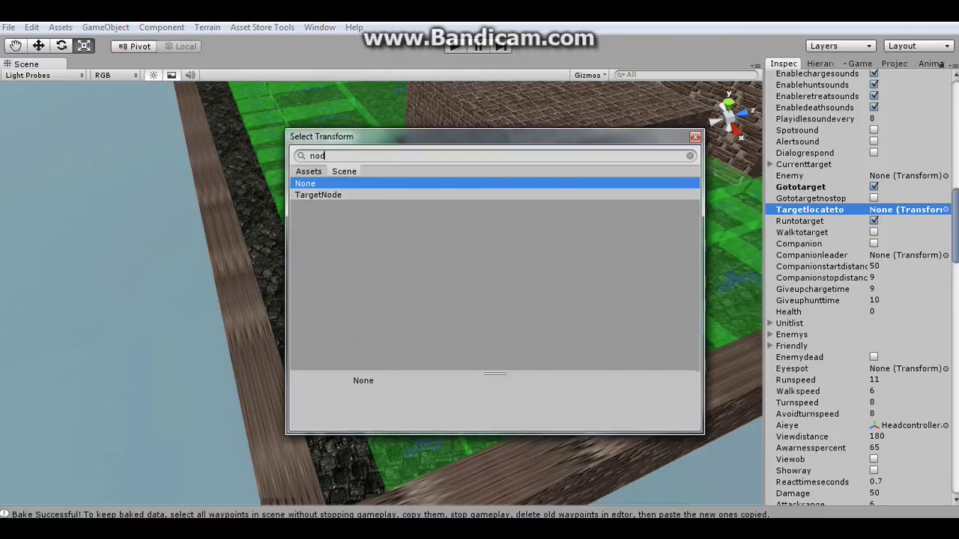
key(Down)
key(Return)
key(f)
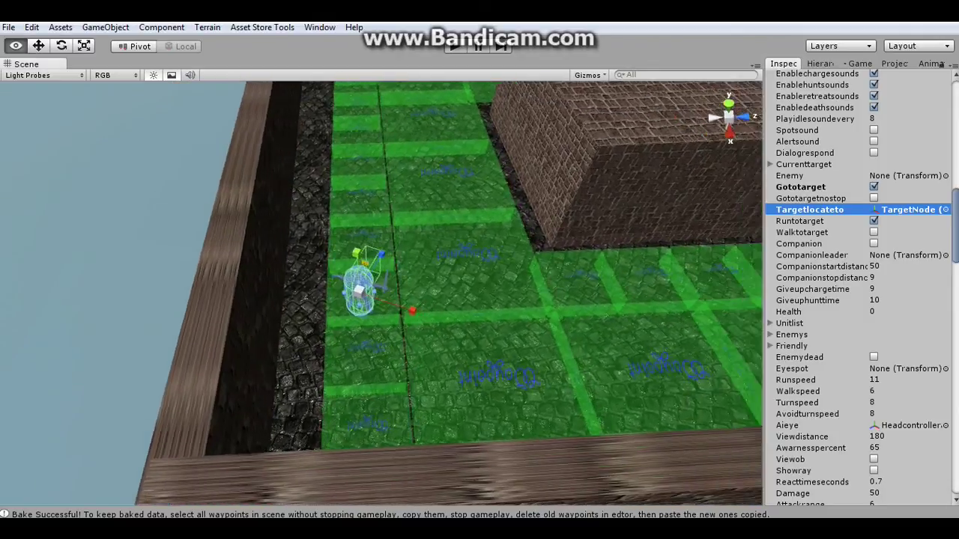
- Orbit around the character and level to review the target setup
alt+drag(382, 285, 315, 284)
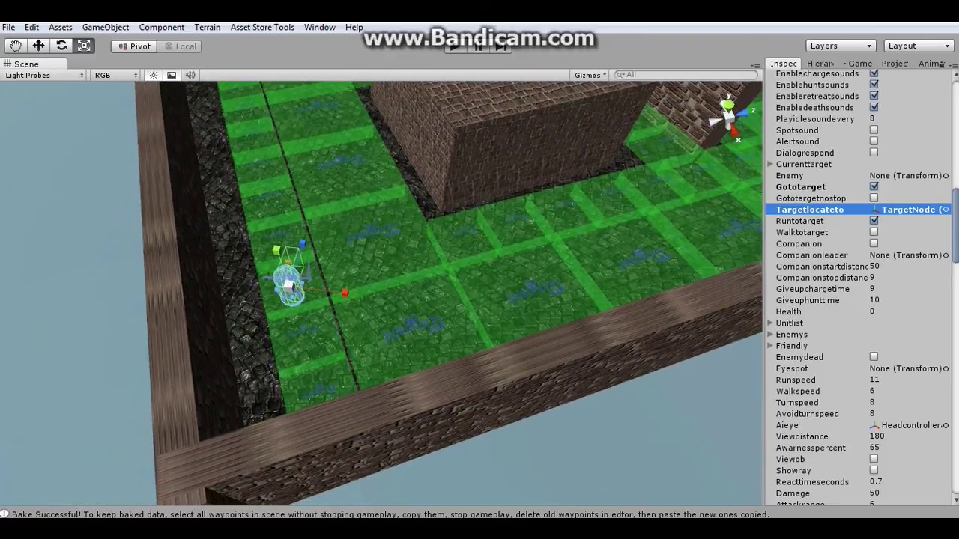
scroll(862, 285, down, 8)
scroll(861, 284, down, 4)
scroll(861, 285, down, 2)
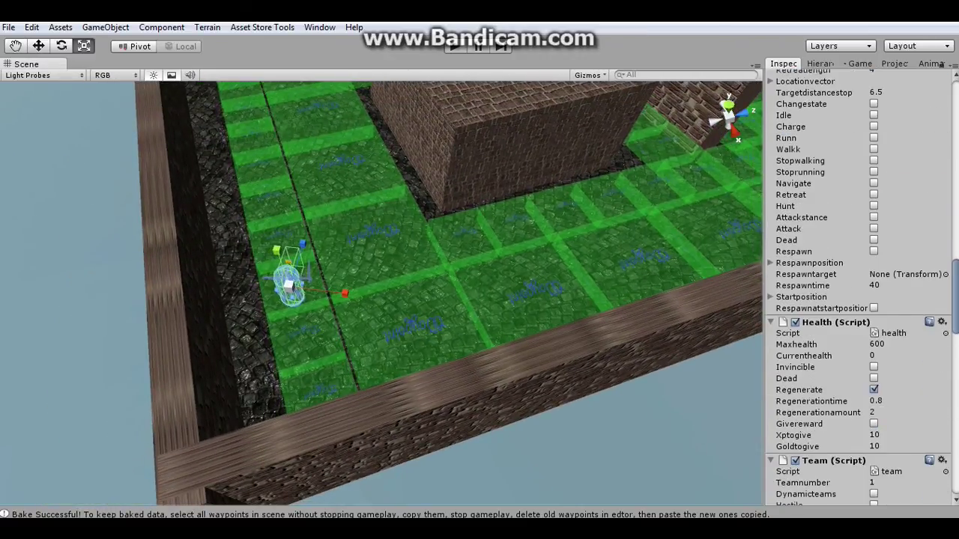
scroll(862, 284, down, 1)
alt+drag(449, 299, 322, 285)
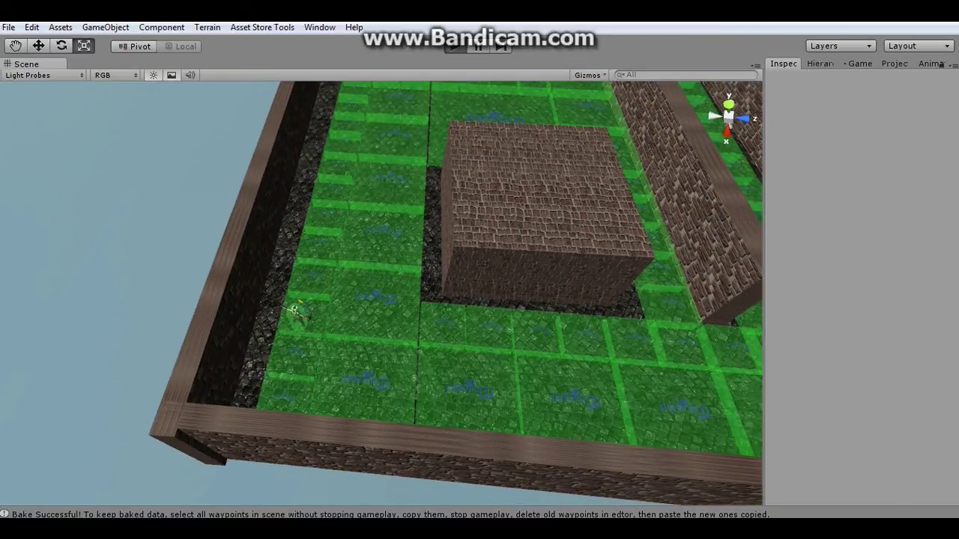
- Enter Play mode so the AI character pathfinds to the TargetNode
key(ctrl+p)
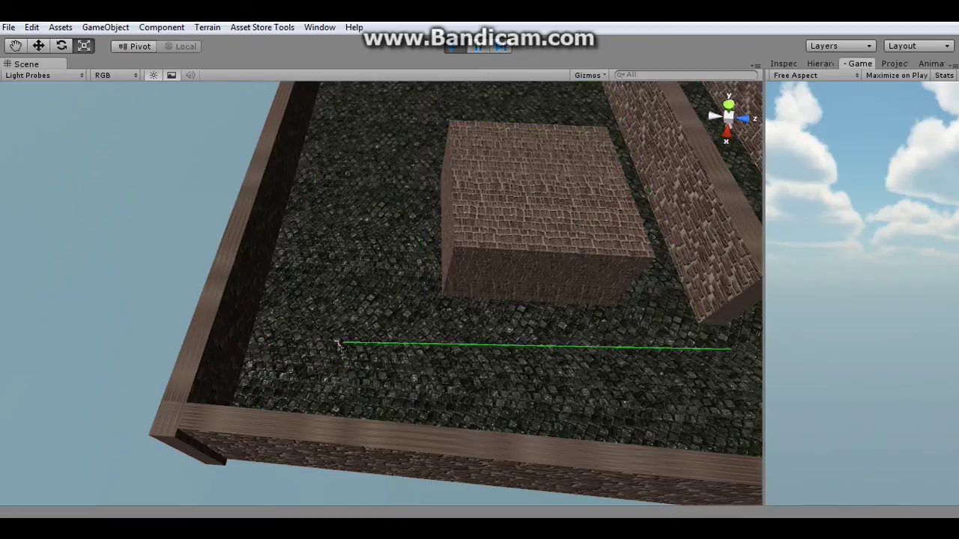